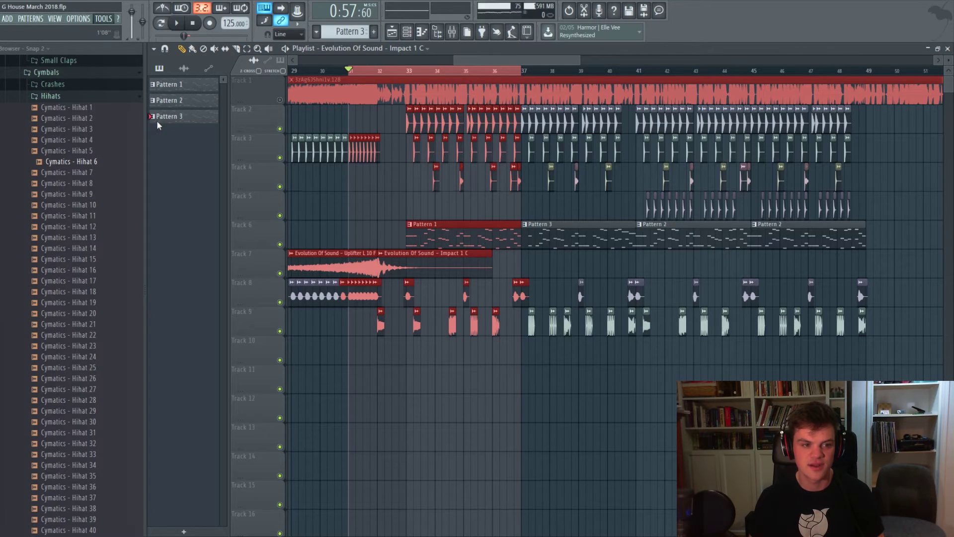
Play the arrangement from bar 31, then set the playback start to bar 33
key("space")
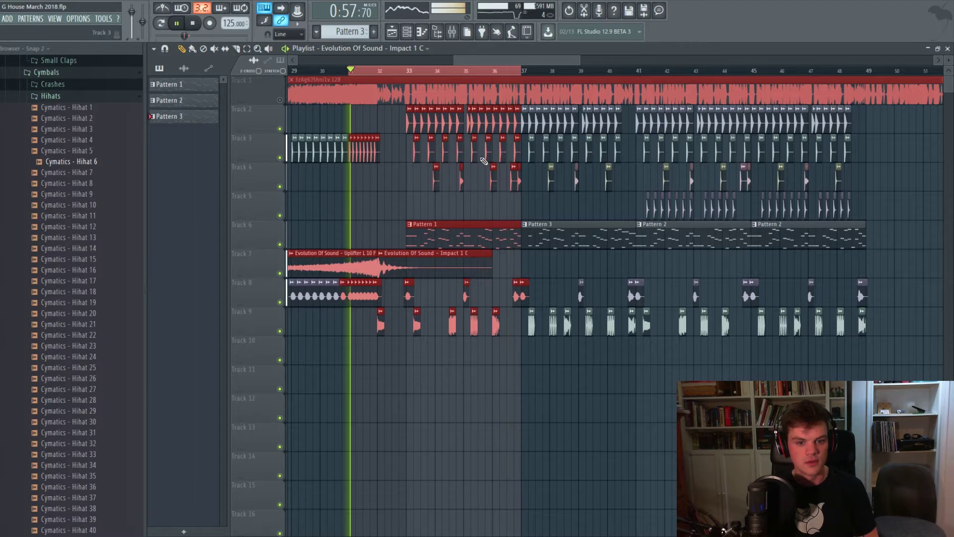
key("space")
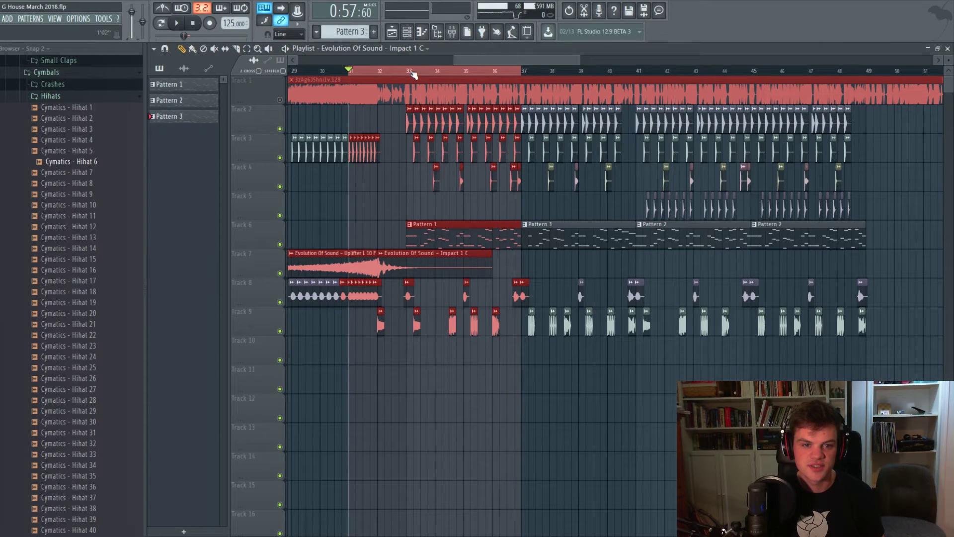
left_click(410, 71)
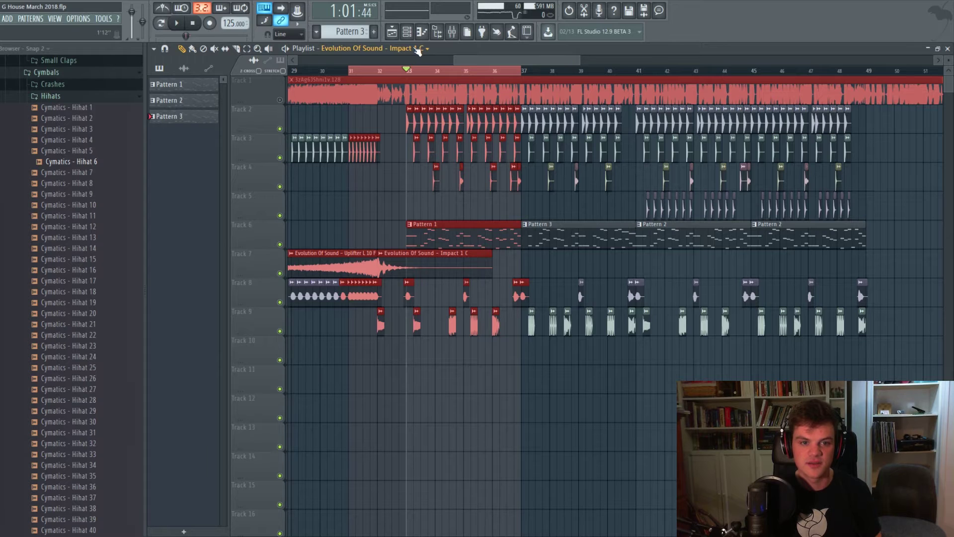
Show the Channel rack and loop Pattern 1 on its own in pattern mode
left_click(407, 32)
key("1")
key("l")
key("space")
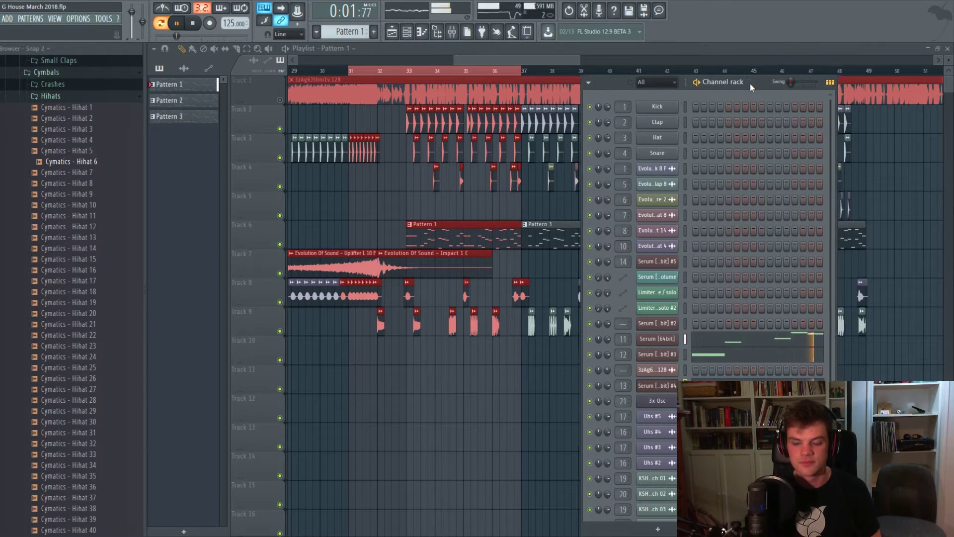
Shift the Channel rack further left and mute the 3x Osc channel while the pattern loops
left_click_drag(749, 82, 663, 87)
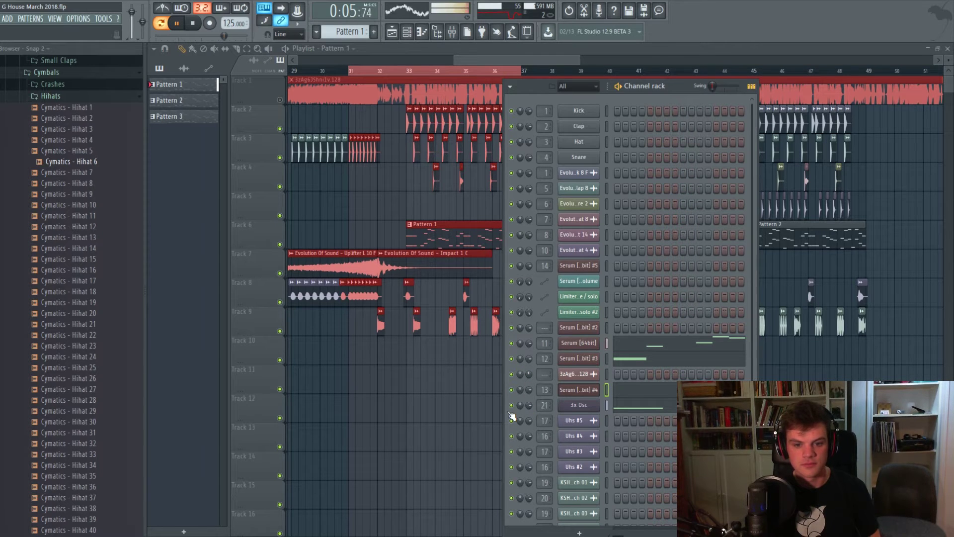
key("space")
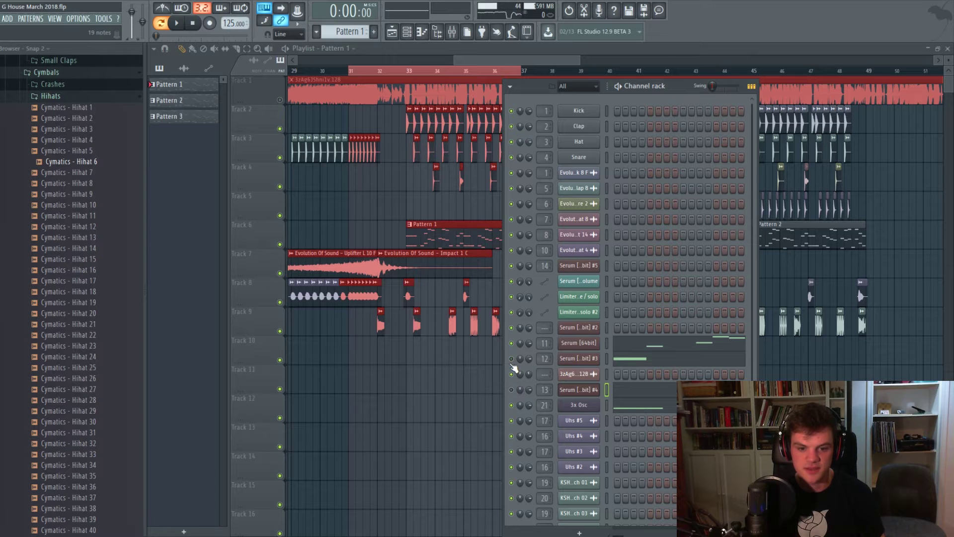
key("space")
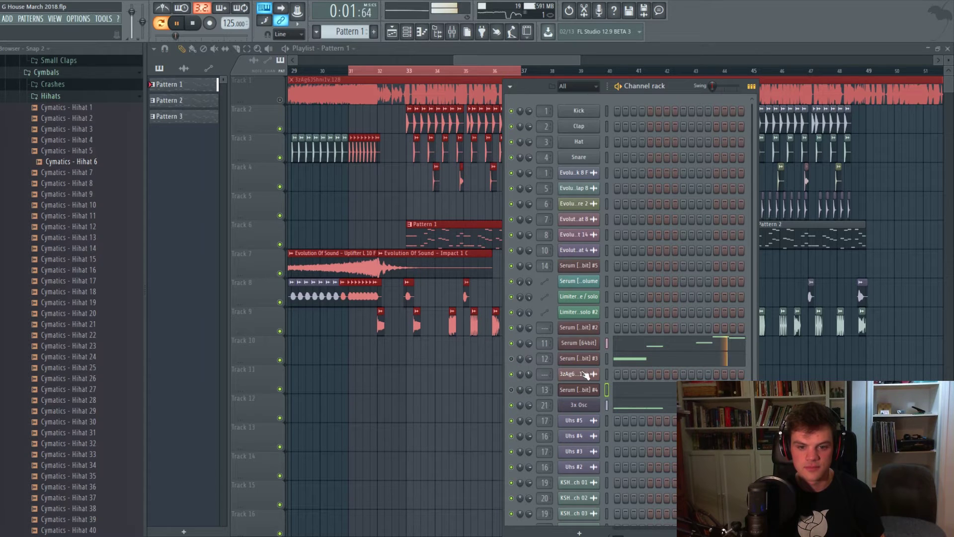
left_click(511, 405)
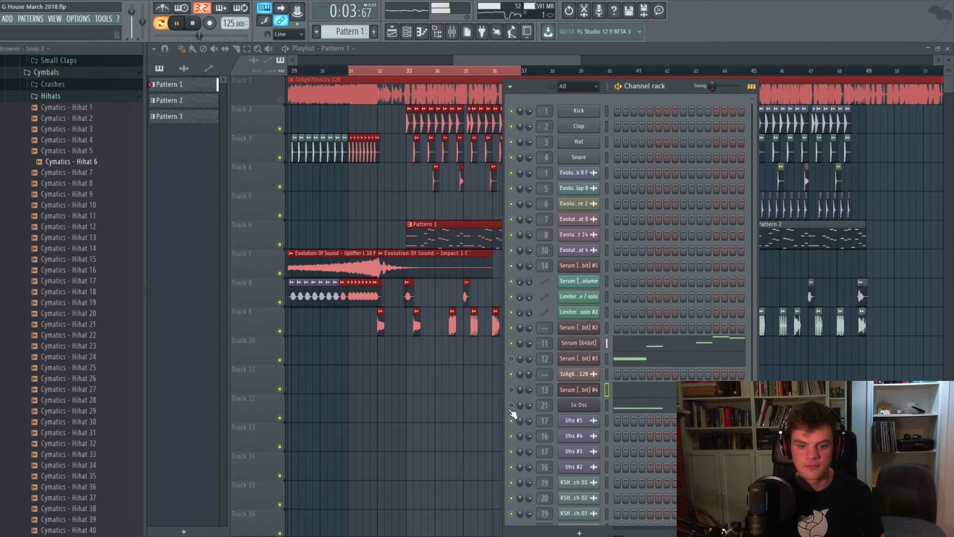
Open the Serum channel's window on an Init patch and reshape ENV1 to a 989 ms decay
key("space")
left_click(579, 343)
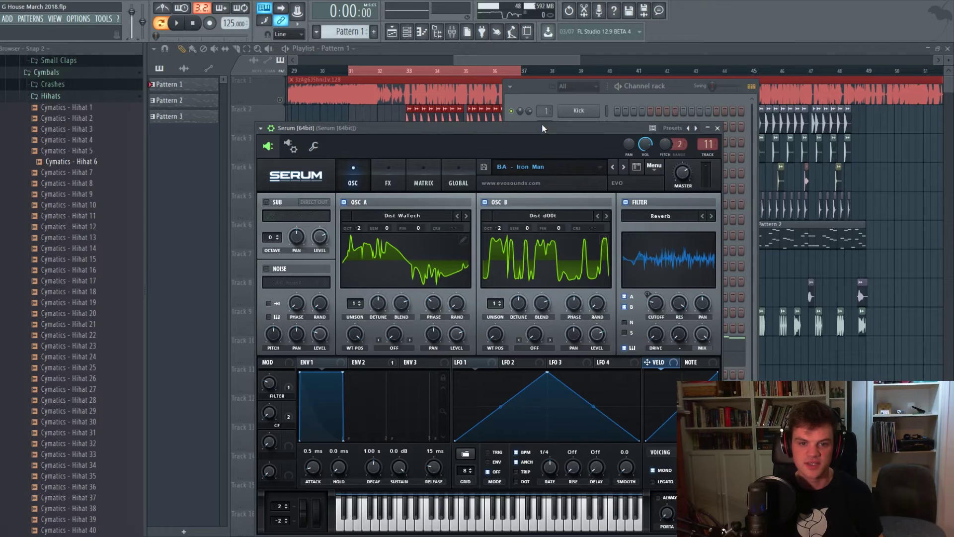
left_click_drag(543, 127, 575, 99)
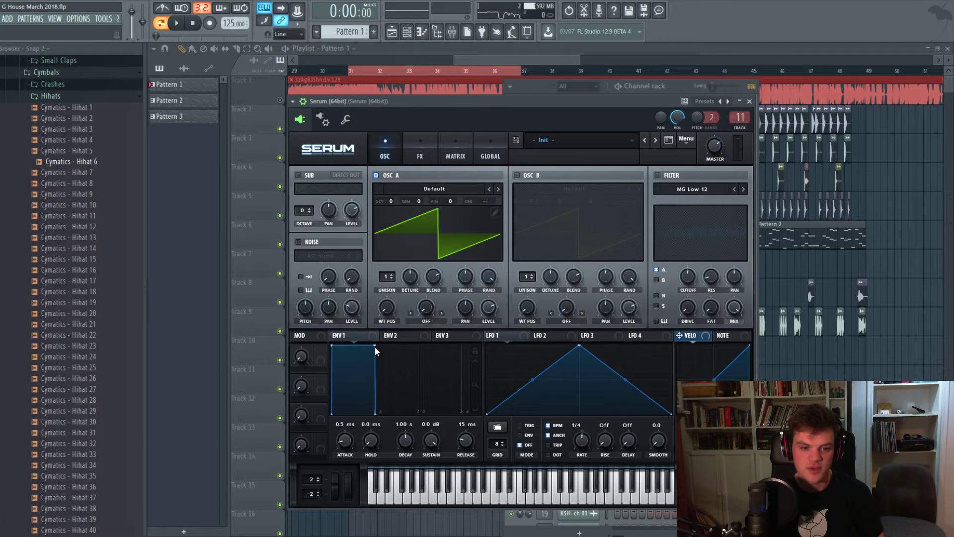
left_click_drag(374, 342, 371, 404)
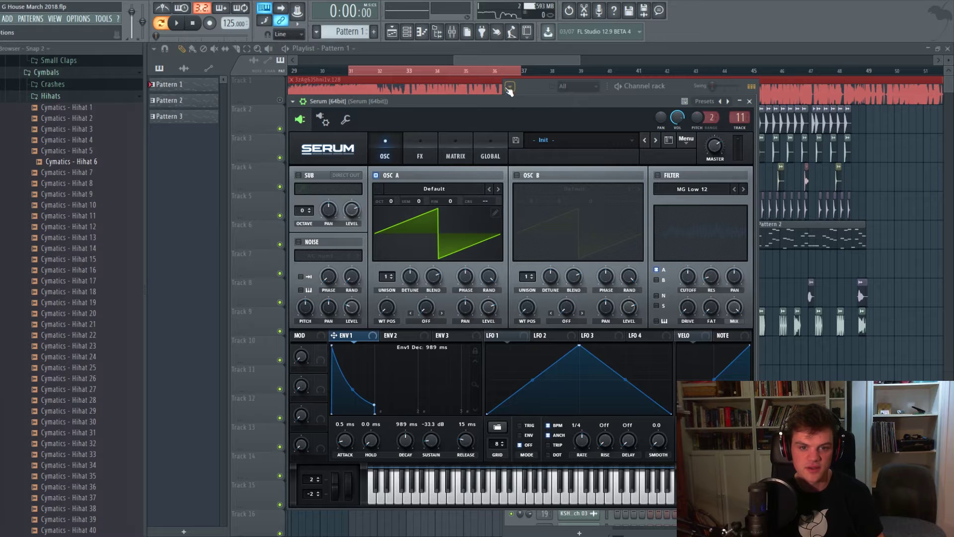
key("space")
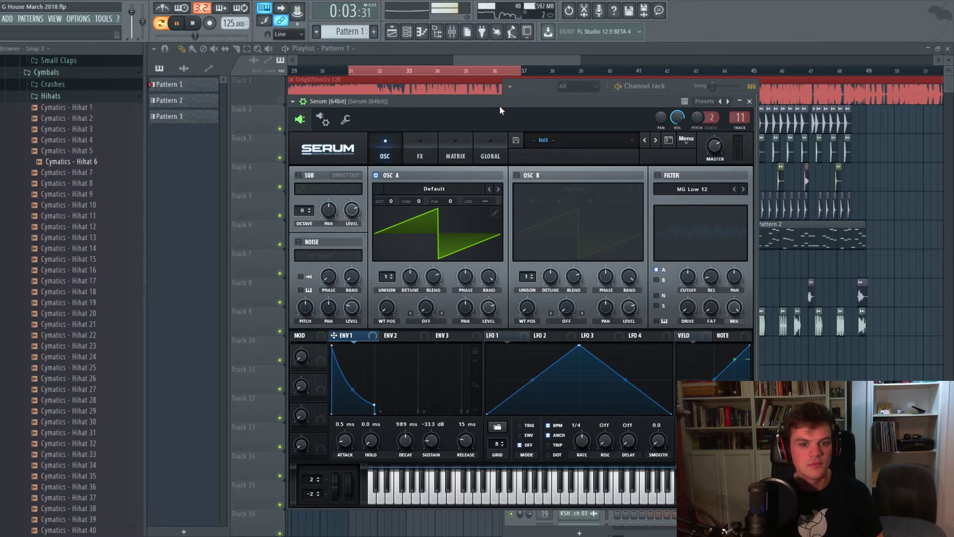
key("space")
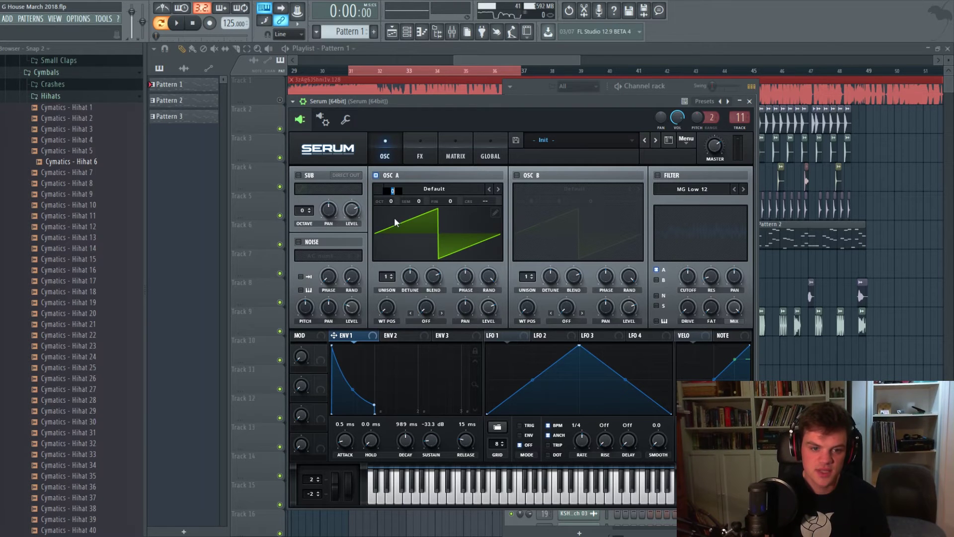
Drop OSC A an octave to -1, enable OSC B, and audition both oscillators
type("-1")
key("Return")
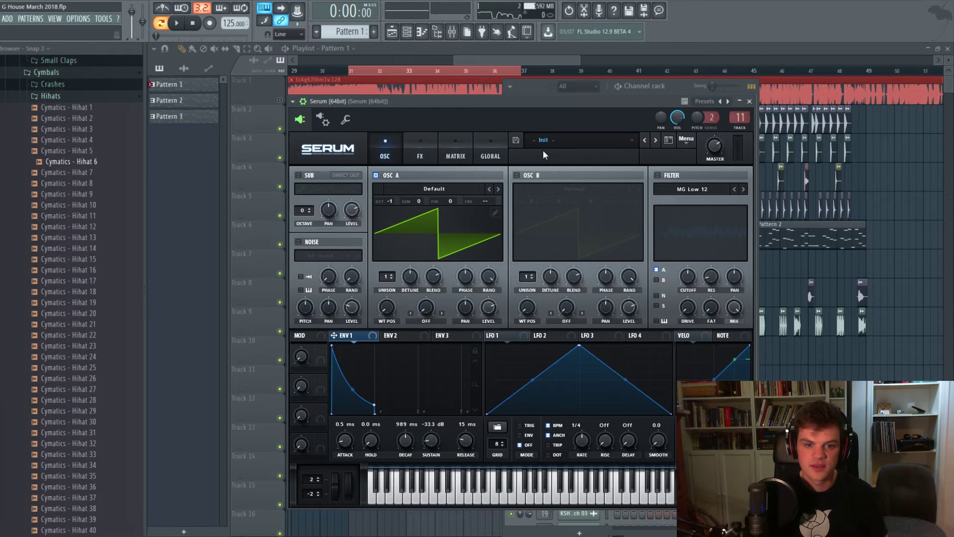
left_click(516, 175)
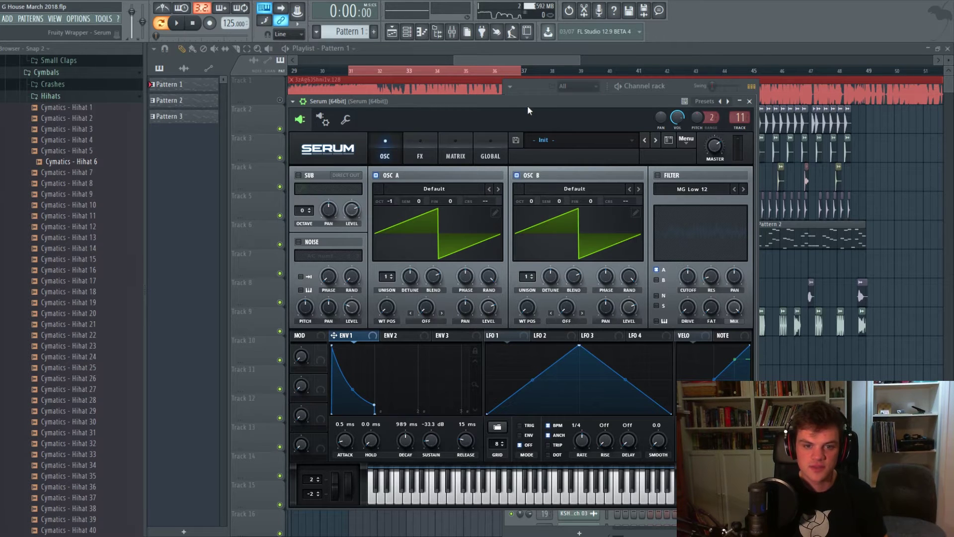
key("space")
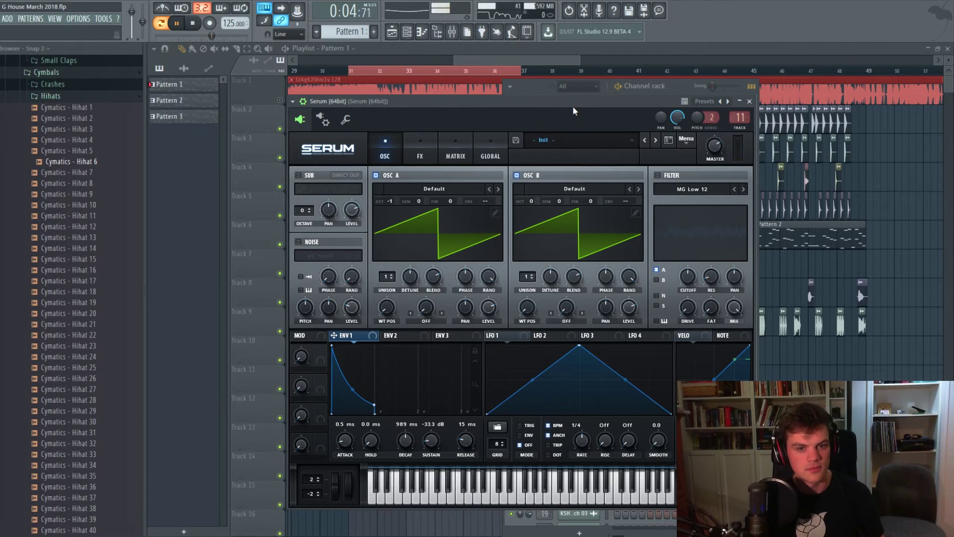
key("space")
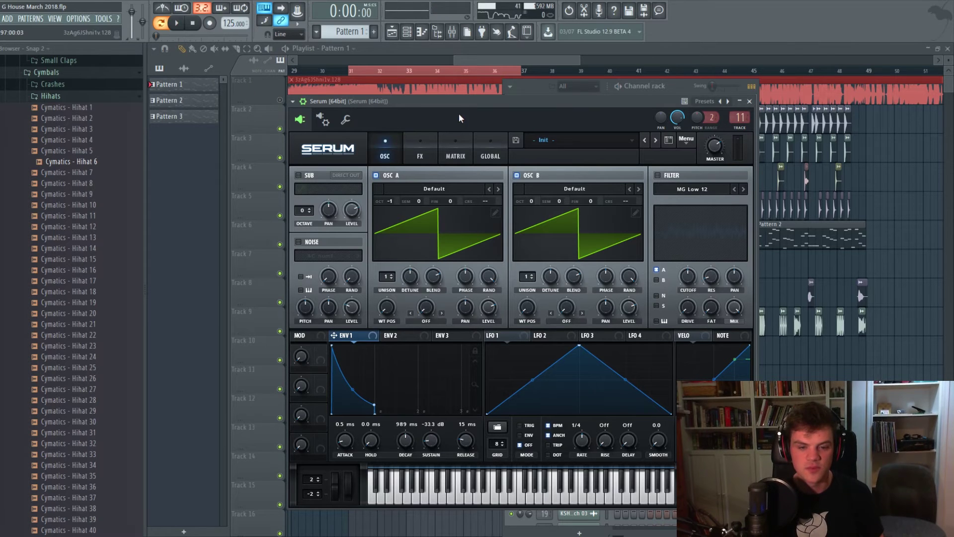
Enable Serum's filter, pull the cutoff down to about 8 Hz, and audition the darker sound
left_click(657, 176)
mouse_move(691, 275)
left_mouse_down()
mouse_move(690, 299)
mouse_move(691, 283)
left_mouse_up()
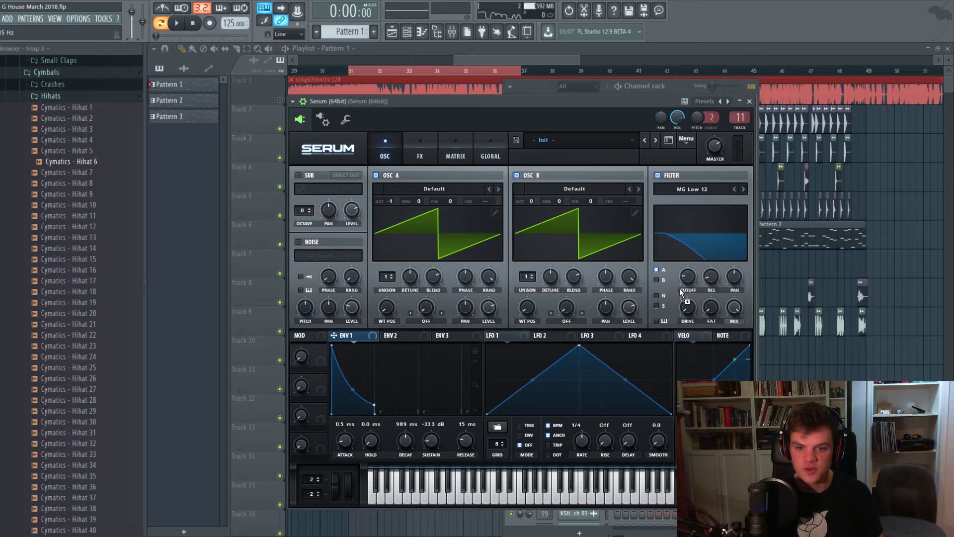
mouse_move(688, 281)
left_mouse_down()
mouse_move(689, 289)
mouse_move(679, 280)
mouse_move(679, 293)
left_mouse_up()
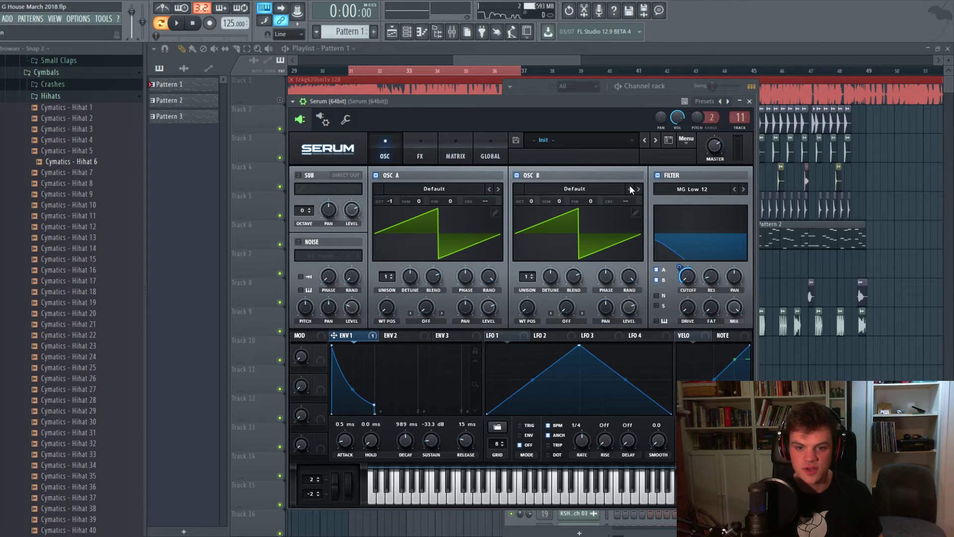
key("space")
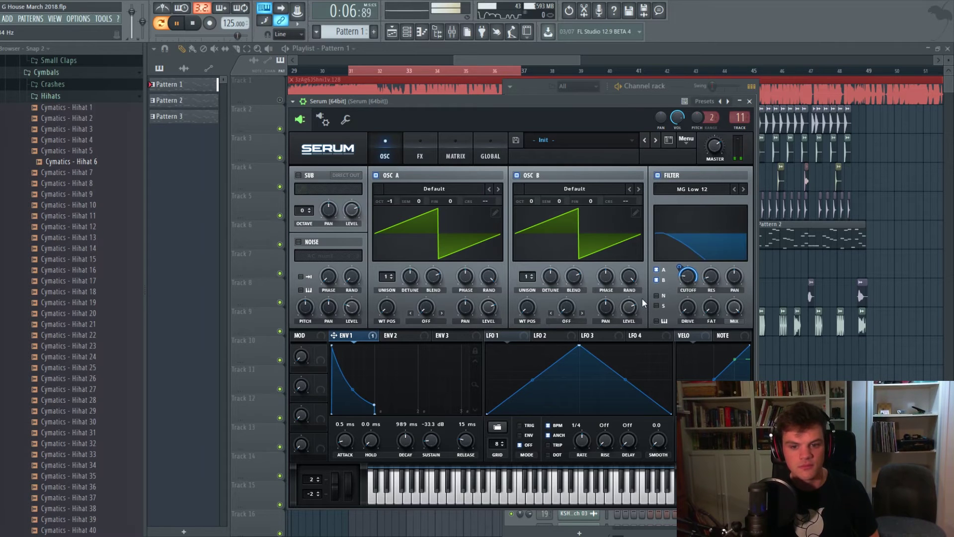
key("space")
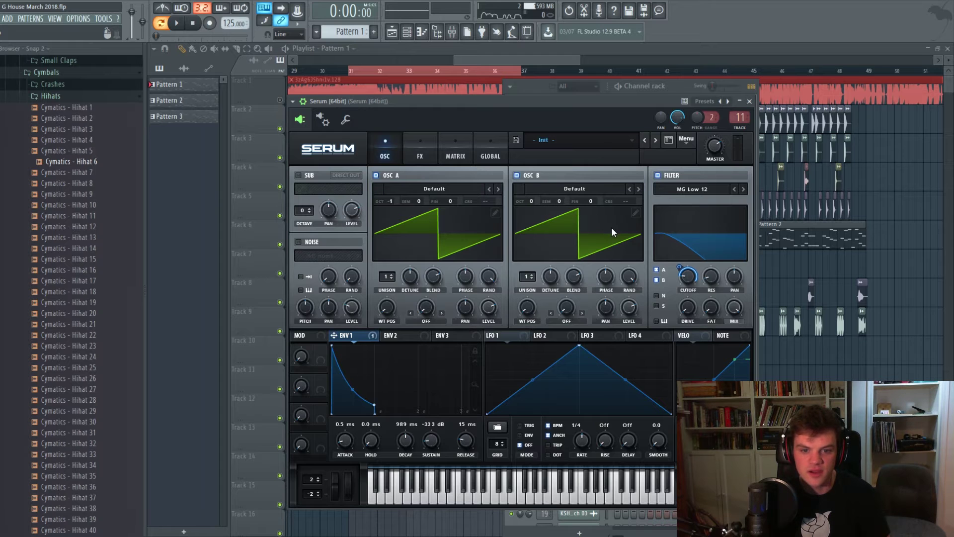
Switch OSC A to the Basic Shapes square wave and audition it
left_click(498, 189)
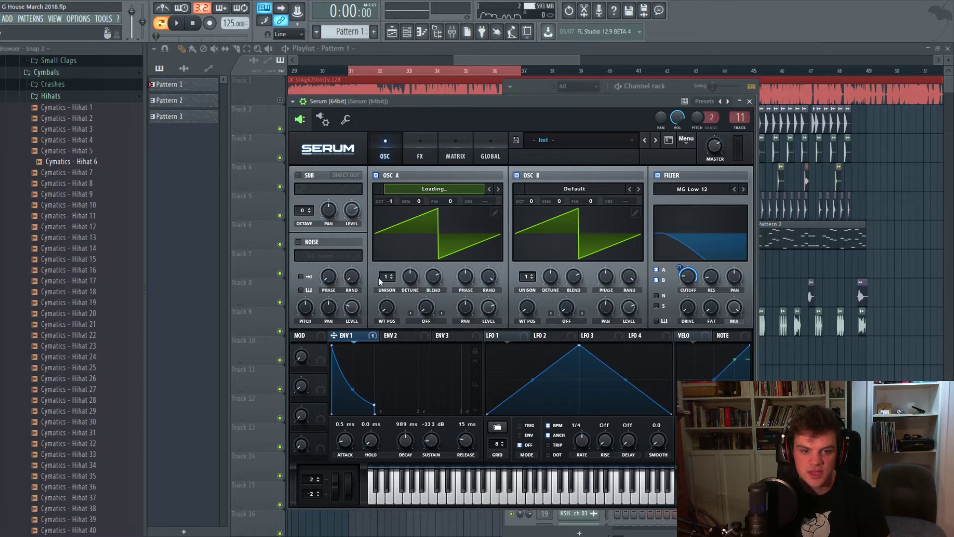
key("space")
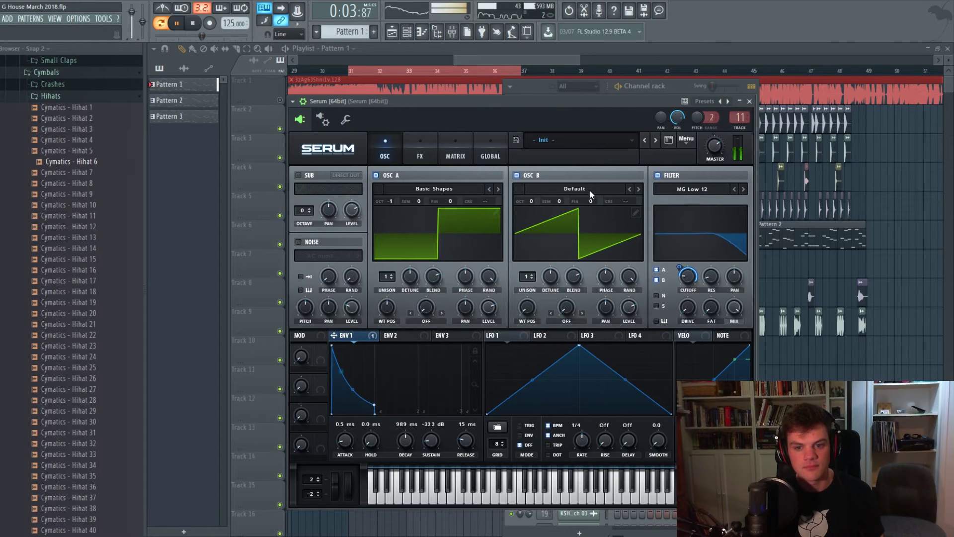
key("space")
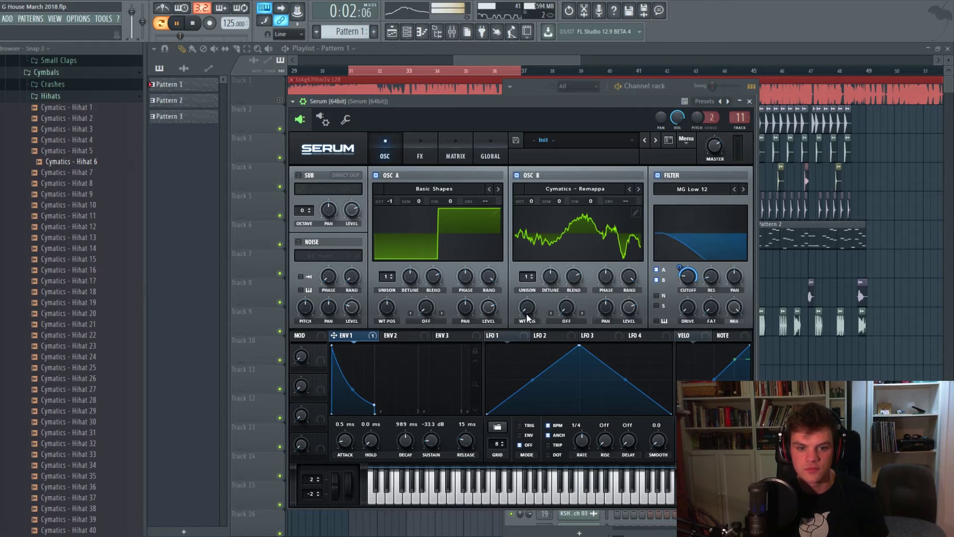
Give OSC B the Cymatics - Remappa wavetable at position 204 through an MG Low 12 filter
left_click_drag(528, 319, 525, 342)
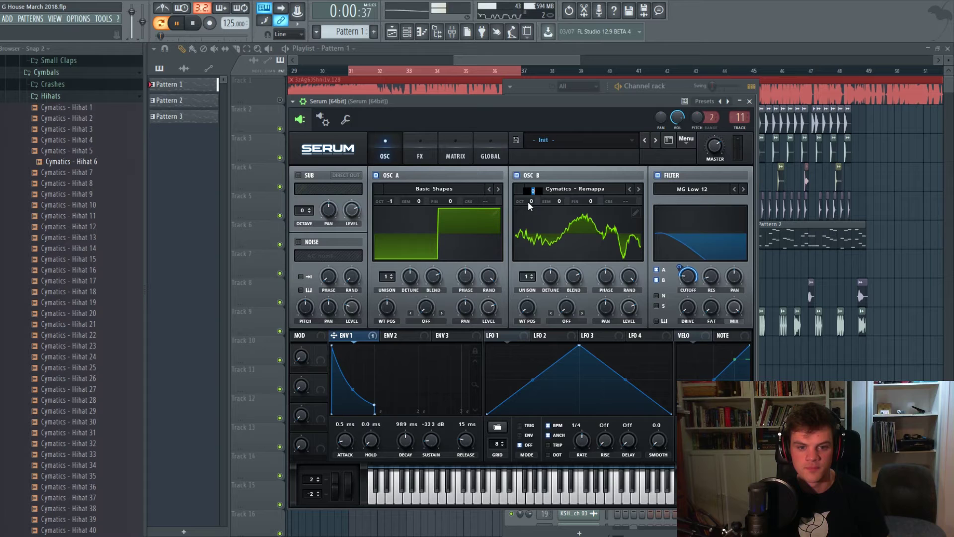
mouse_move(529, 201)
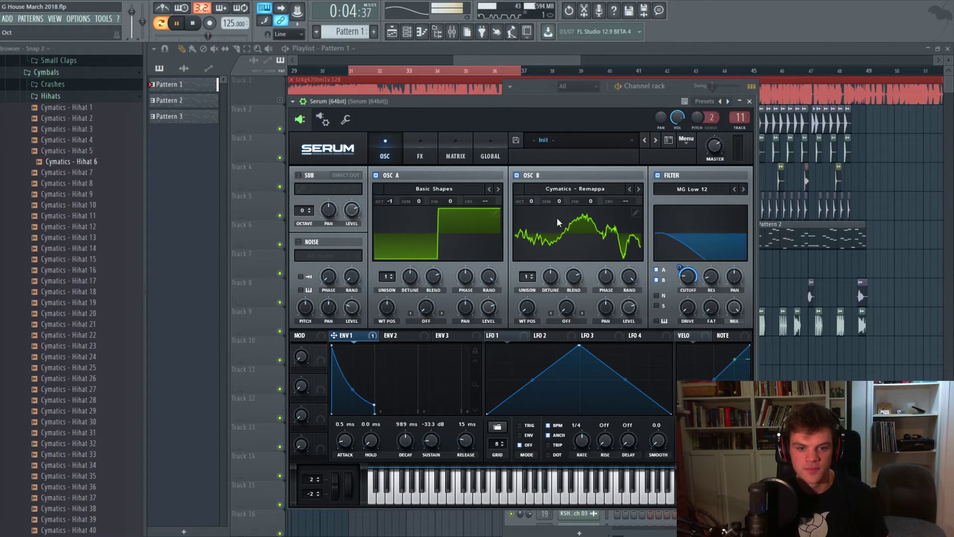
left_click_drag(563, 99, 563, 104)
key("space")
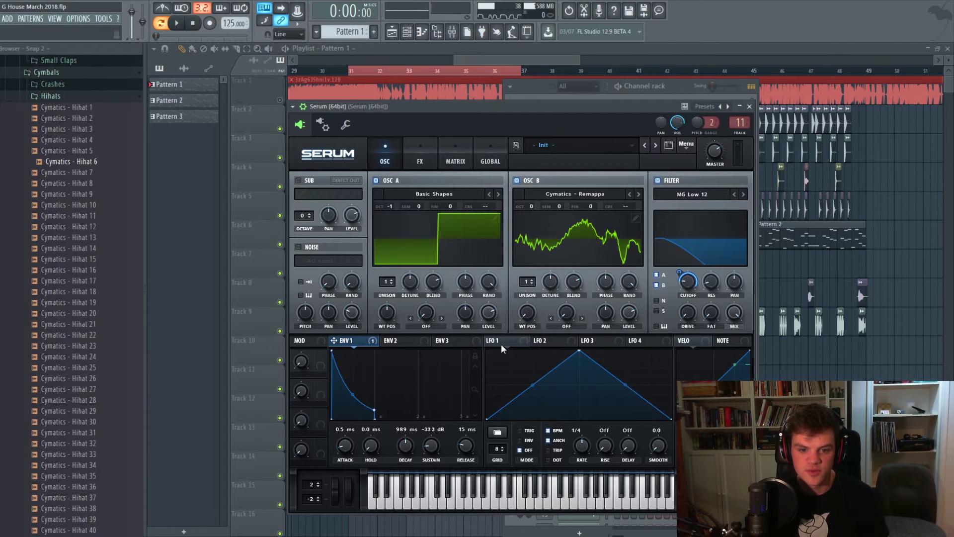
Route LFO 1 to OSC B's wavetable position and audition the modulation
left_click_drag(491, 341, 527, 313)
key("space")
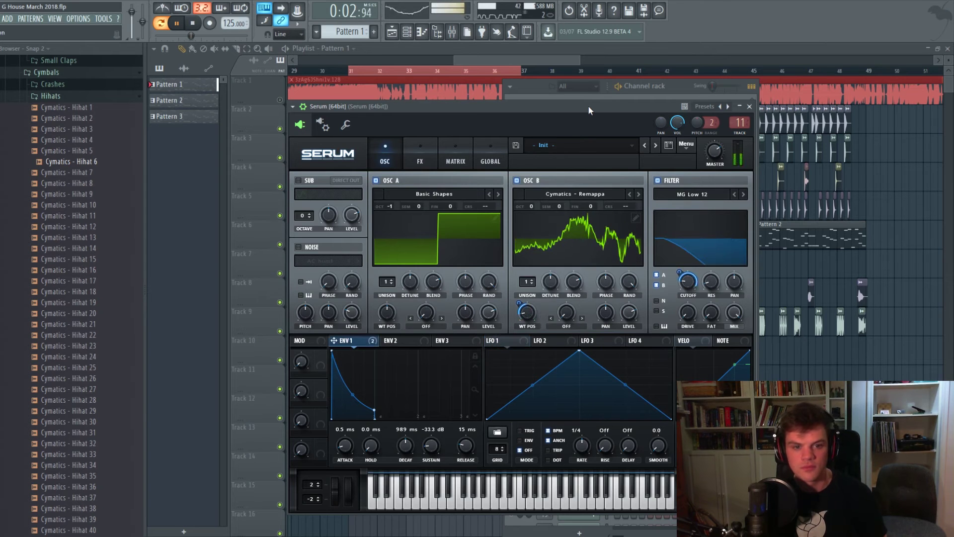
key("space")
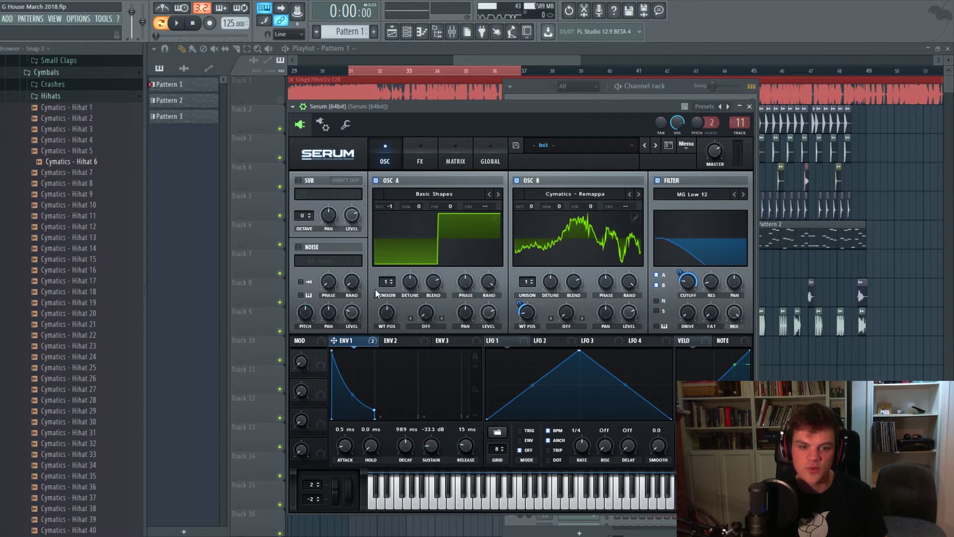
Set OSC B to 2 unison voices with a detune of 0.02
left_click(532, 282)
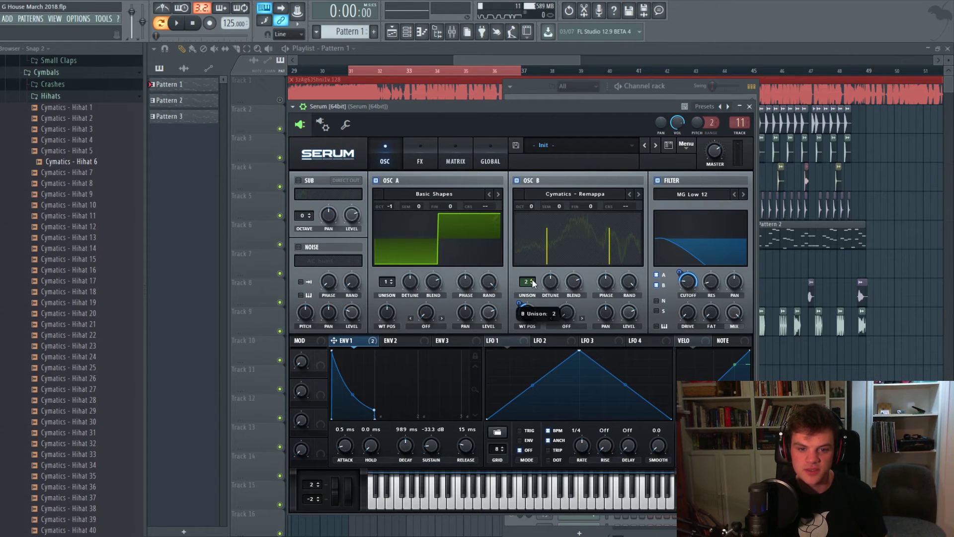
left_click_drag(553, 286, 553, 306)
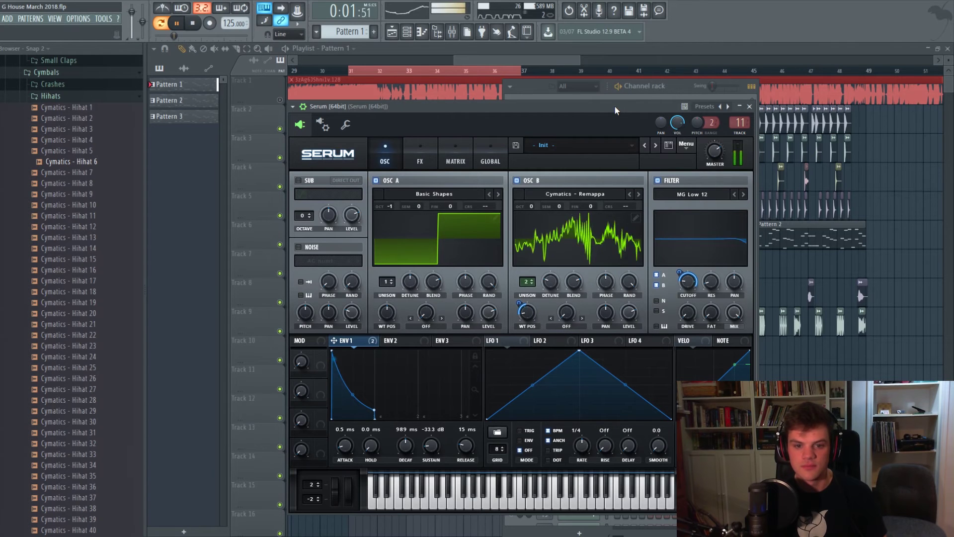
mouse_move(553, 292)
left_mouse_down()
mouse_move(553, 303)
mouse_move(554, 291)
left_mouse_up()
key("space")
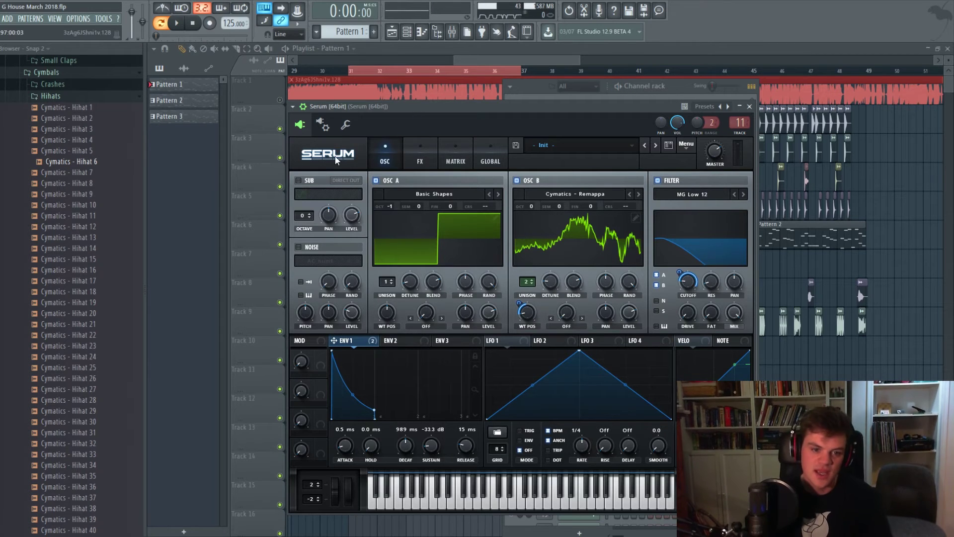
Enable the noise oscillator with the GlassLid 5 sample at a lower level
left_click(299, 247)
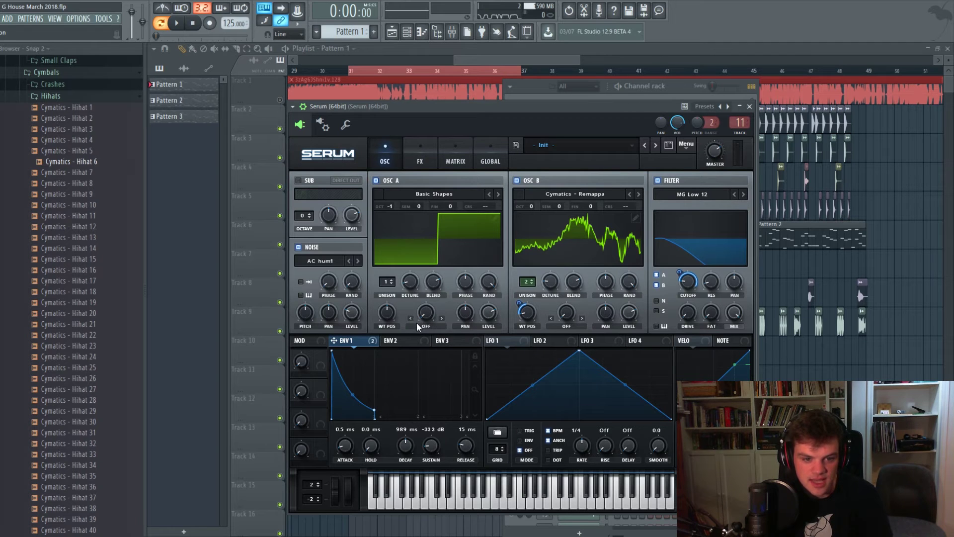
left_click(358, 261)
left_click_drag(354, 315, 338, 343)
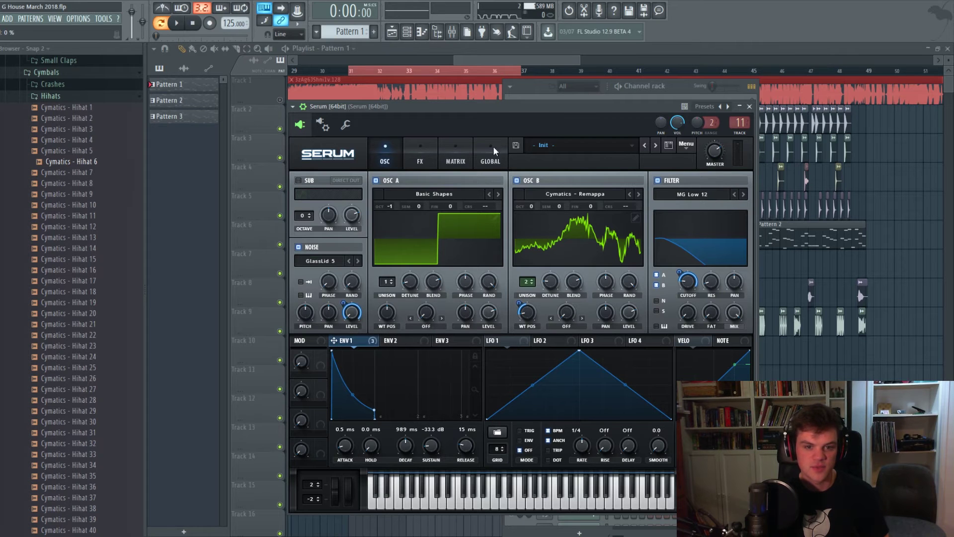
key("space")
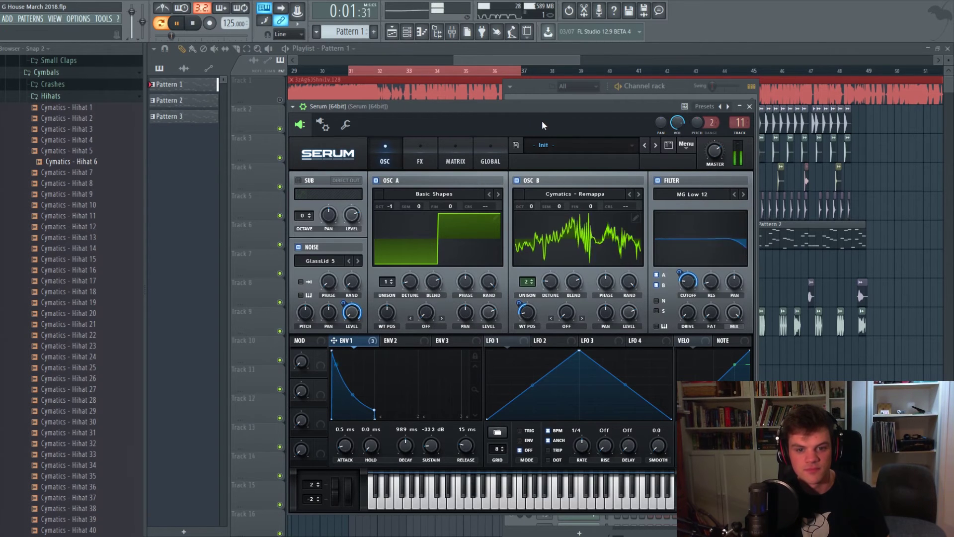
Turn on noise keytracking so it follows the note pitch, and audition the bass
left_click(302, 296)
key("space")
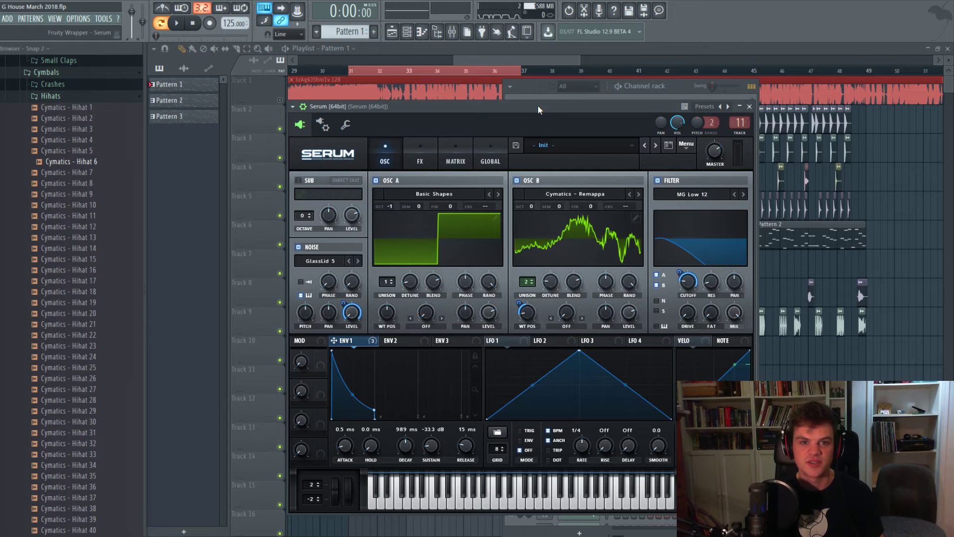
key("space")
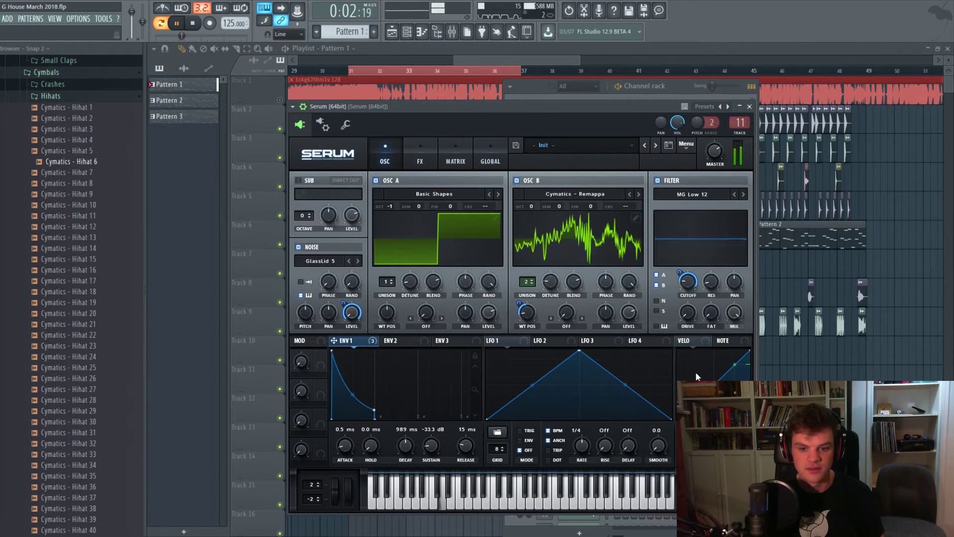
key("space")
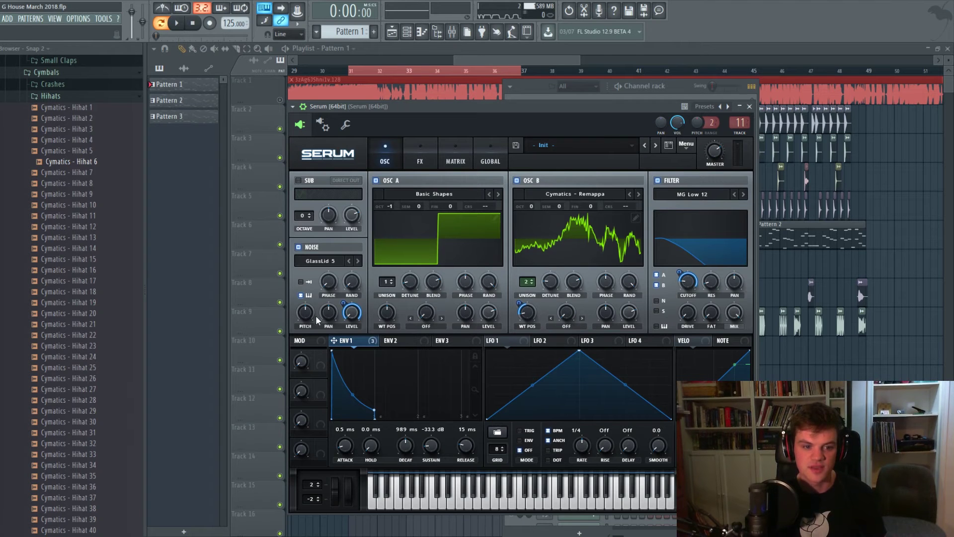
left_click(391, 341)
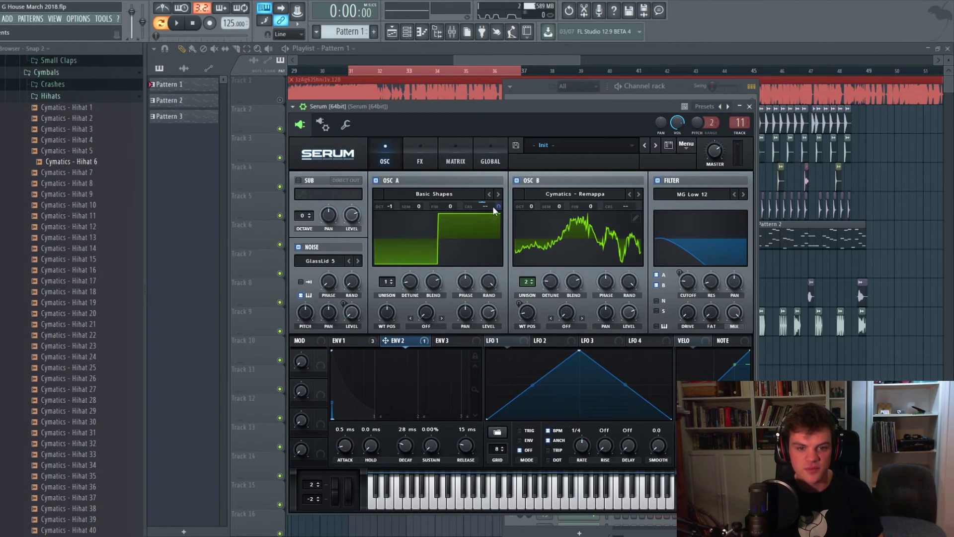
Raise ENV2 sustain to 2.19% and audition the pluck envelope
key("space")
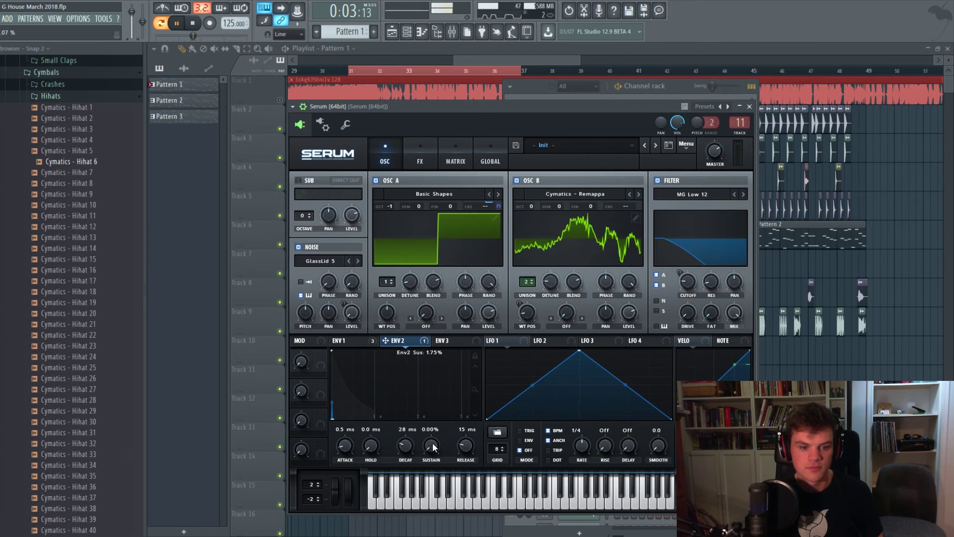
mouse_move(432, 442)
left_mouse_down()
mouse_move(434, 429)
mouse_move(430, 447)
left_mouse_up()
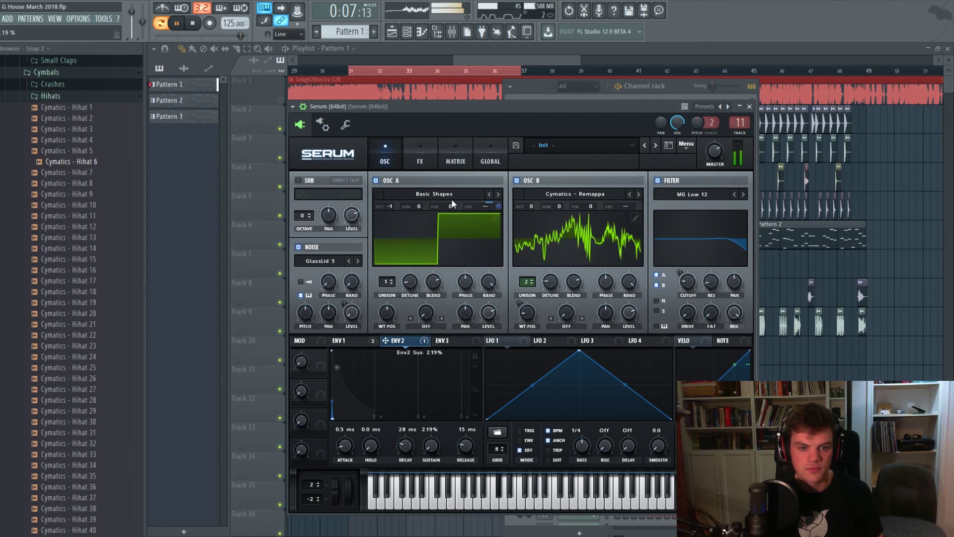
key("space")
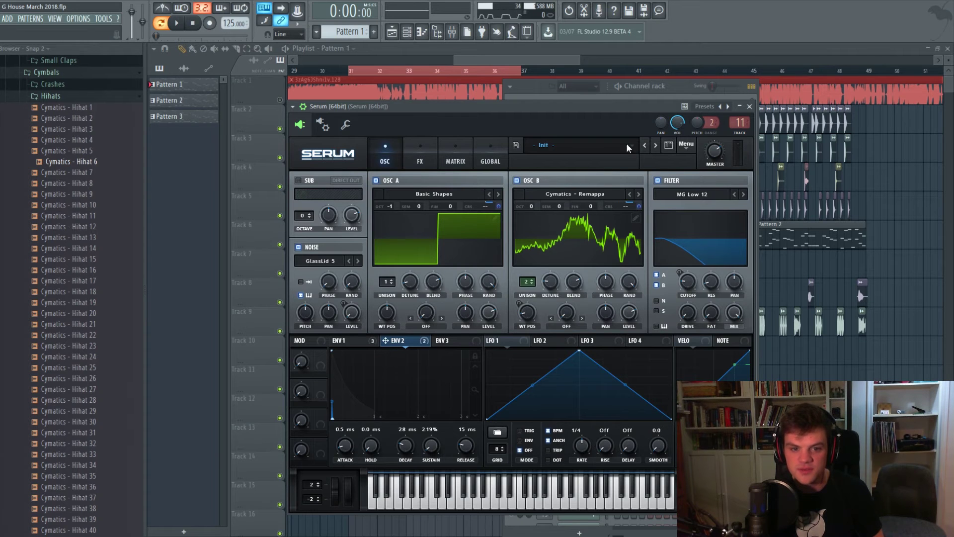
key("space")
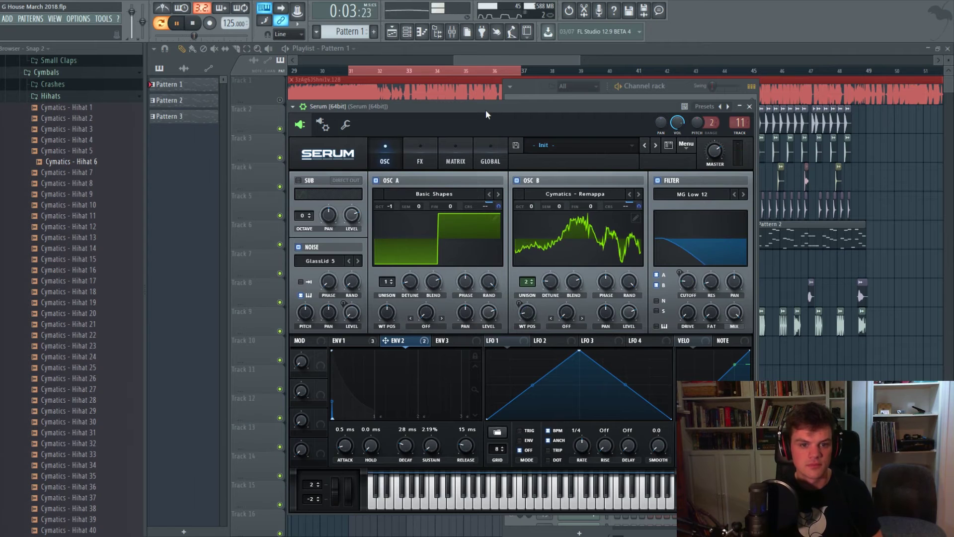
key("space")
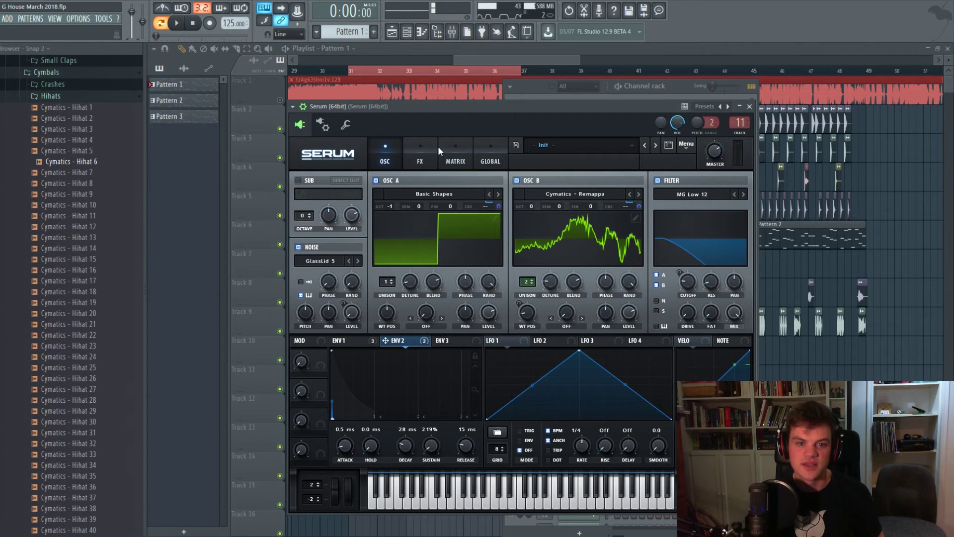
left_click(436, 146)
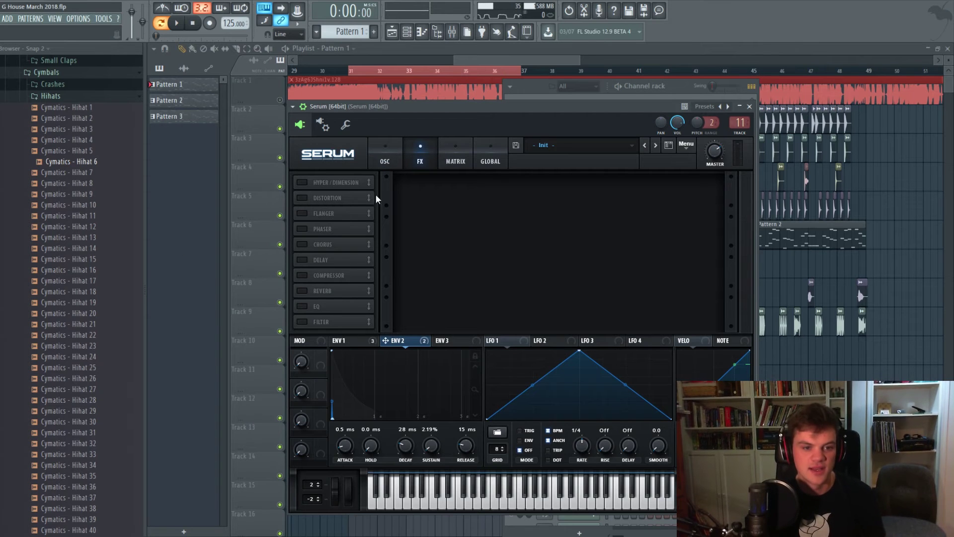
Enable Hyper/Dimension with about 39% Dimension mix, and place Tube Distortion ahead of it
left_click(302, 183)
mouse_move(586, 194)
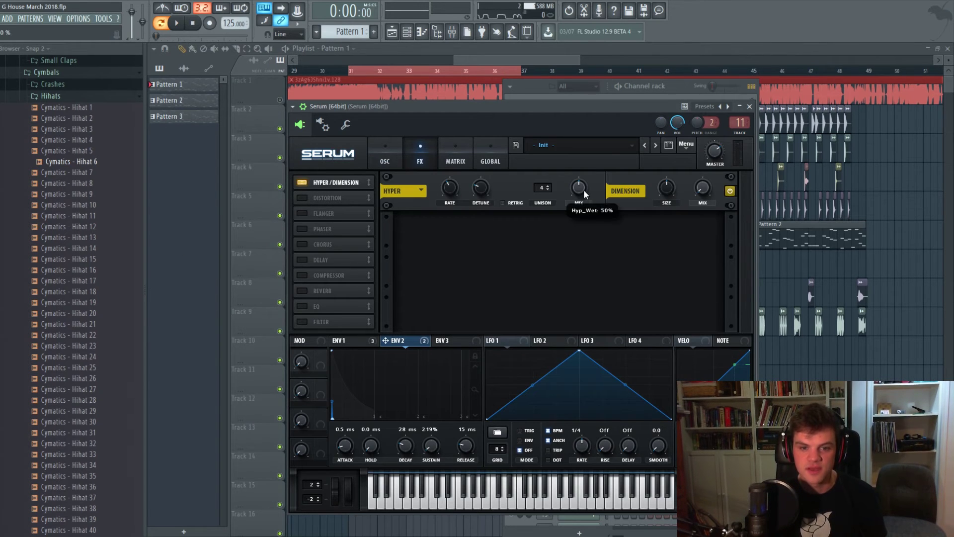
mouse_move(664, 216)
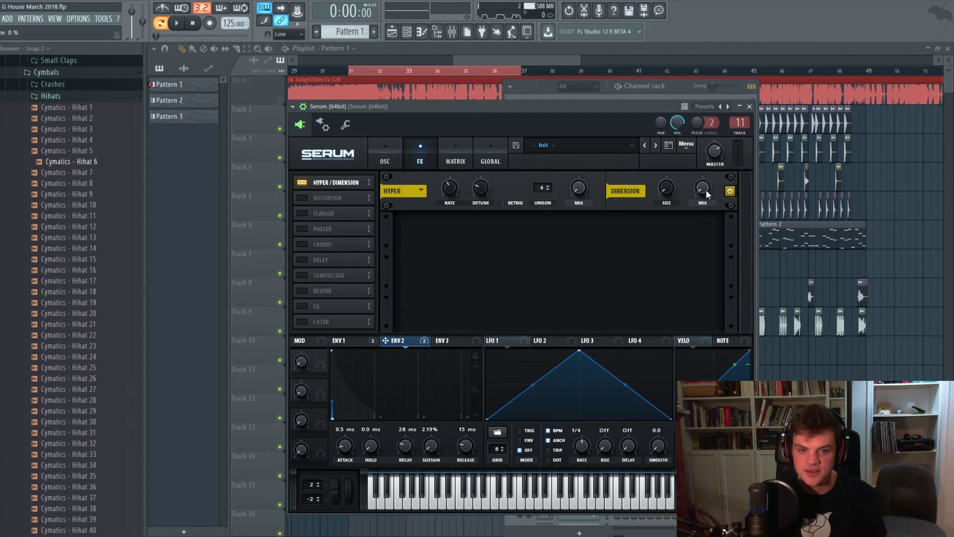
mouse_move(703, 186)
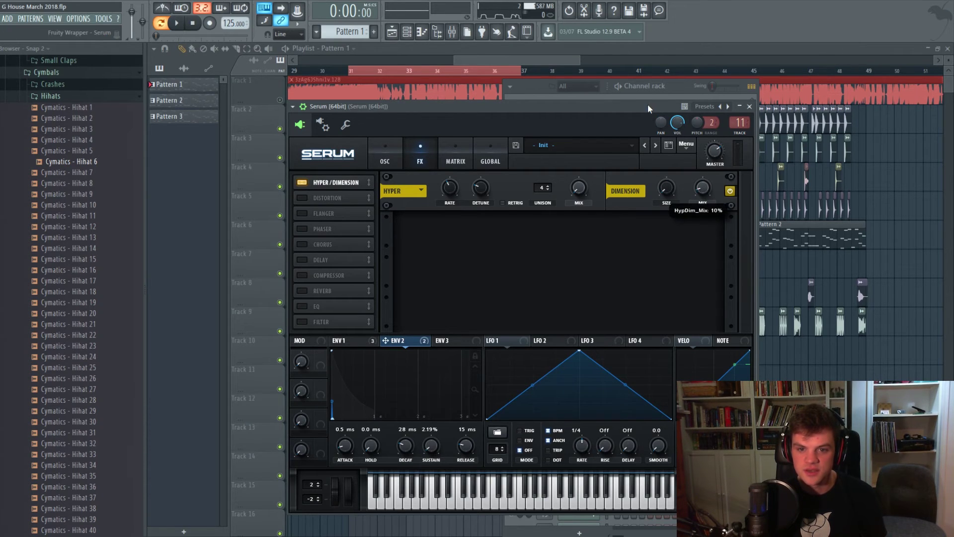
key("space")
left_click_drag(702, 187, 702, 184)
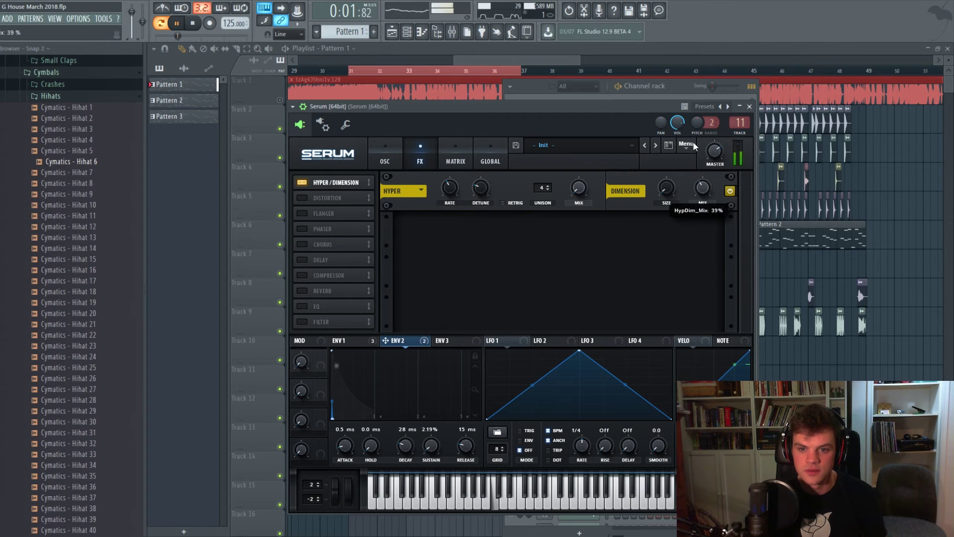
key("space")
left_click_drag(368, 198, 371, 175)
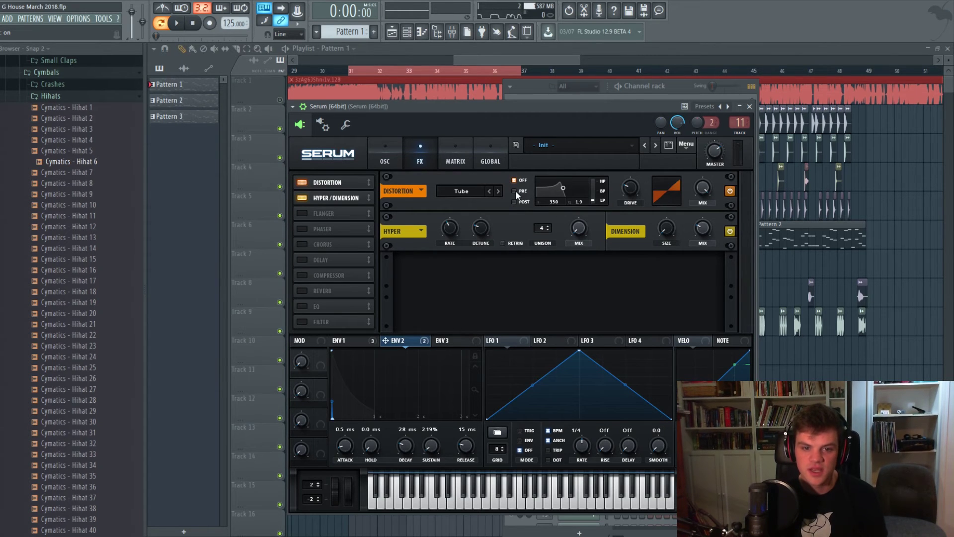
Apply the distortion's filter pre-distortion and set it to about 659 Hz
left_click_drag(594, 199, 595, 154)
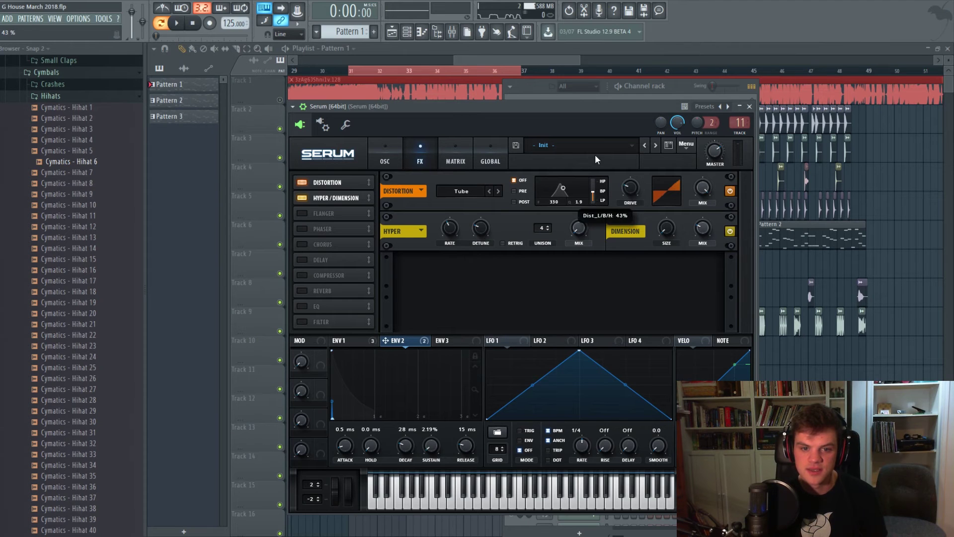
left_click(514, 191)
left_click_drag(564, 189, 569, 195)
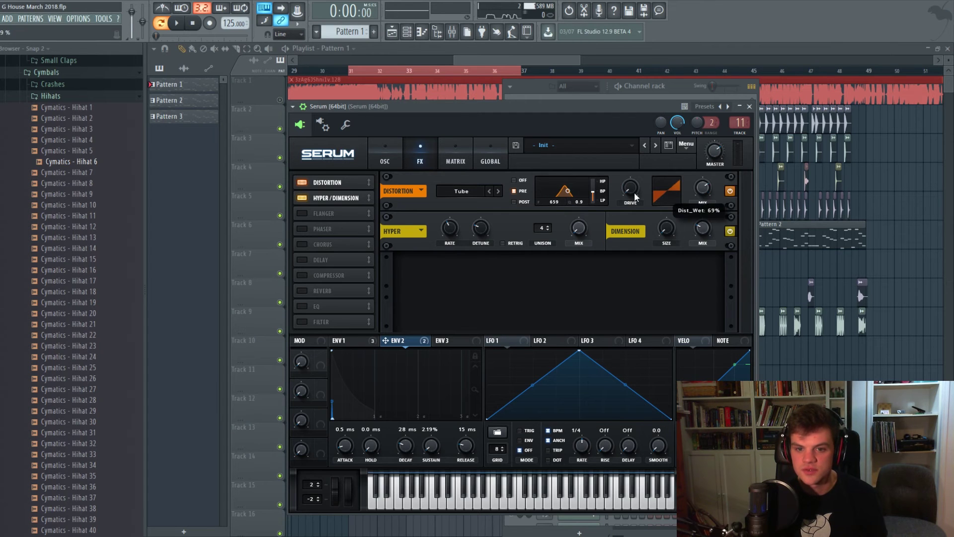
Drive the Tube distortion to 100%, adjust its wet mix, and audition it
left_click_drag(666, 194, 709, 173)
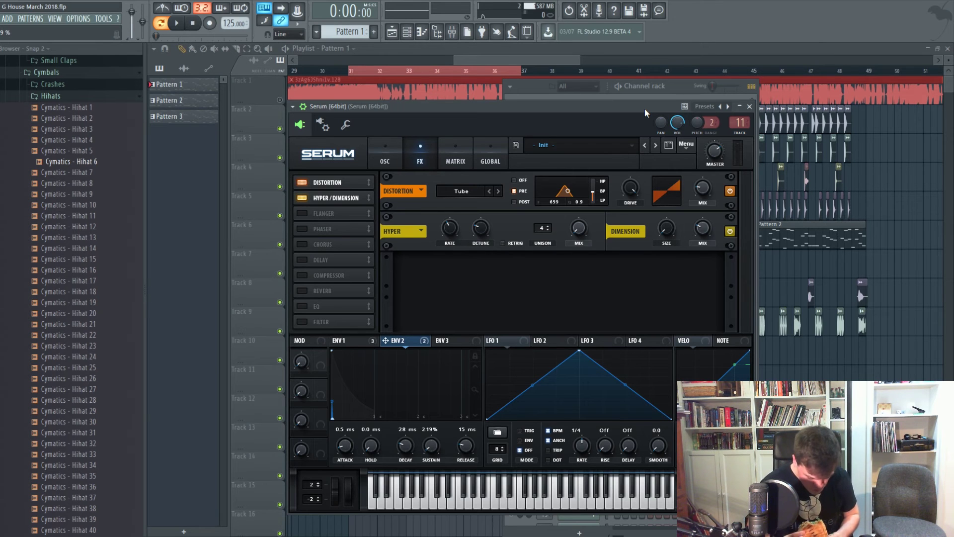
key("space")
left_click_drag(703, 188, 663, 188)
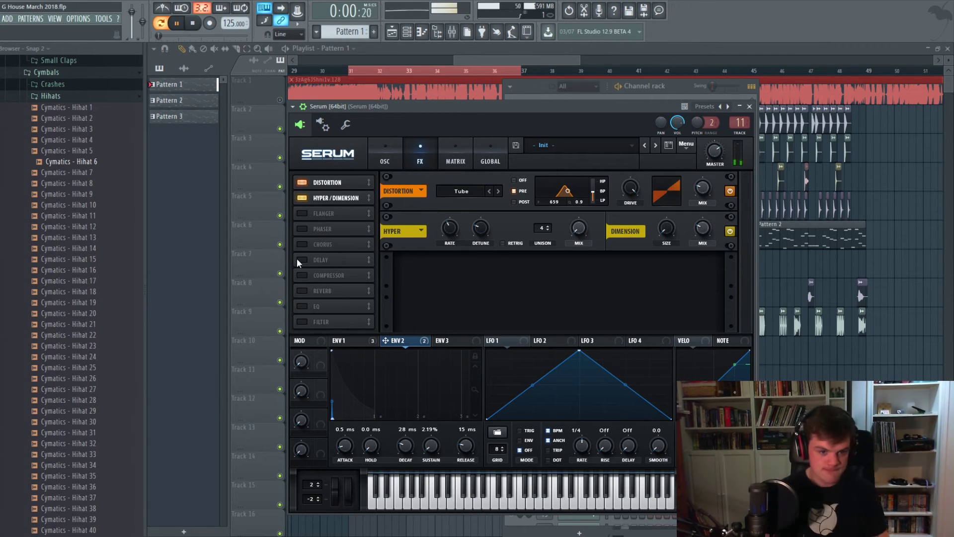
key("space")
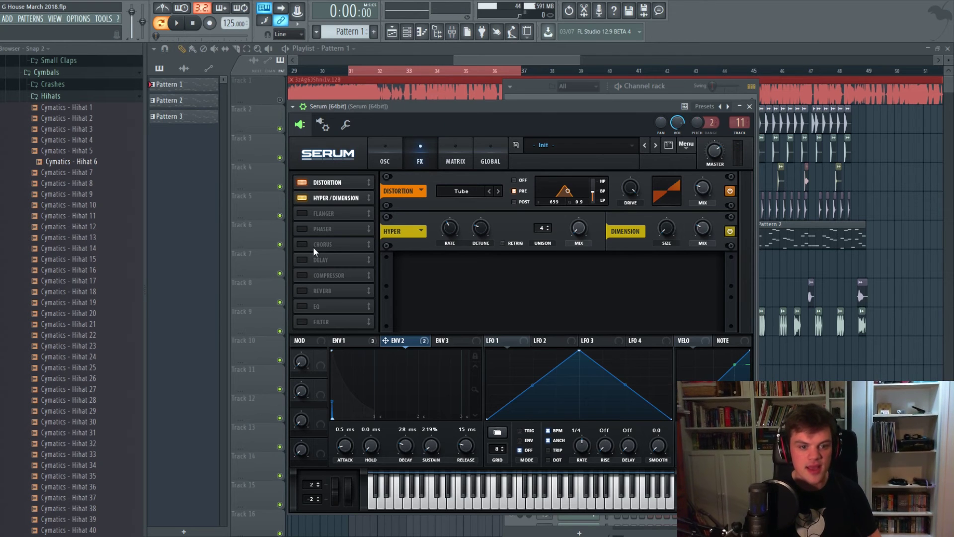
Enable Serum's Chorus and lower its wet mix to about 40% while auditioning
left_click(300, 244)
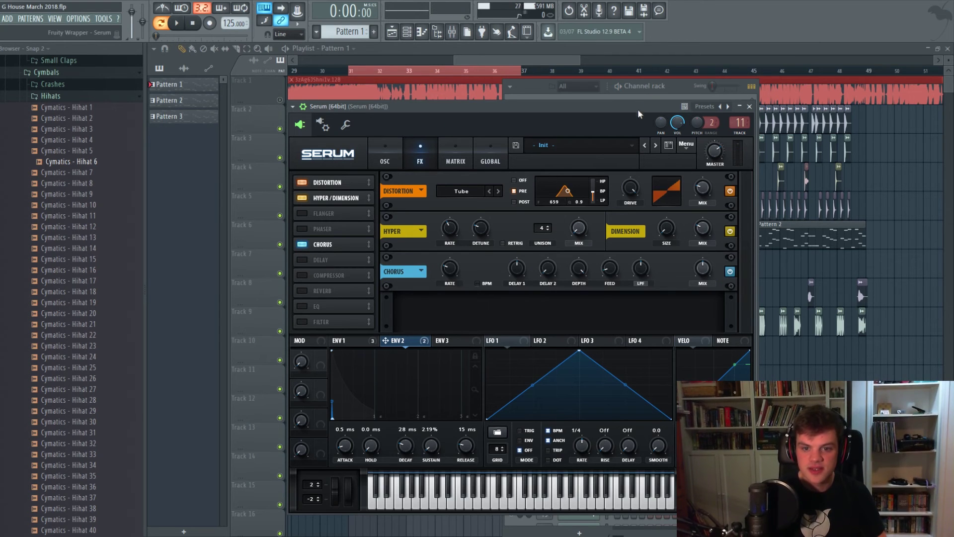
key("space")
mouse_move(703, 269)
left_mouse_down()
mouse_move(708, 248)
mouse_move(704, 272)
left_mouse_up()
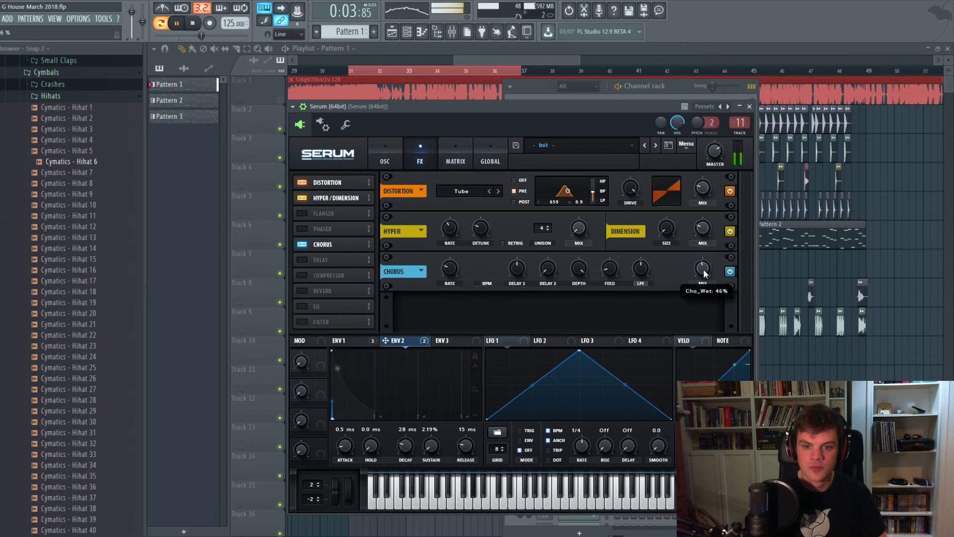
scroll(704, 274, "down", 3)
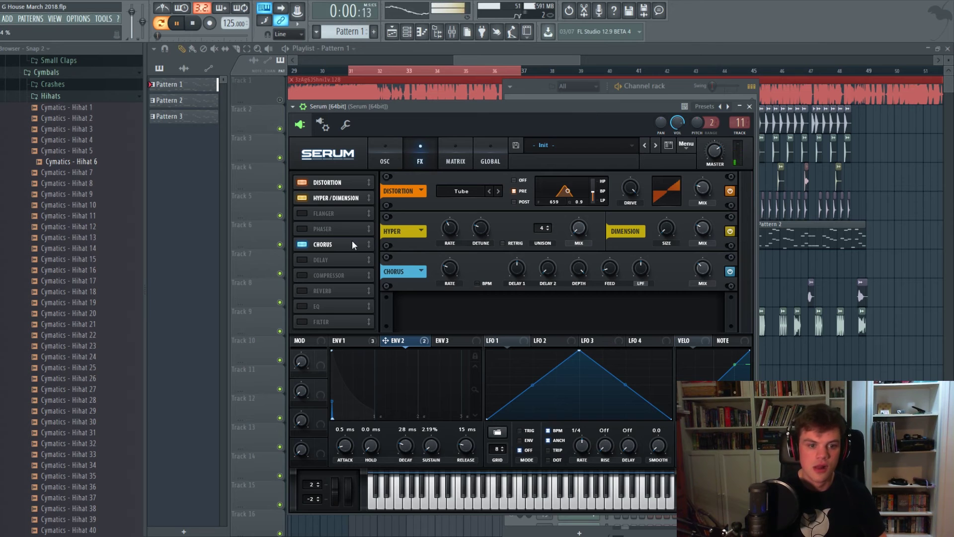
Enable Serum's multiband Compressor, raise its gain to about 15.5 dB, and adjust the threshold
left_click(302, 275)
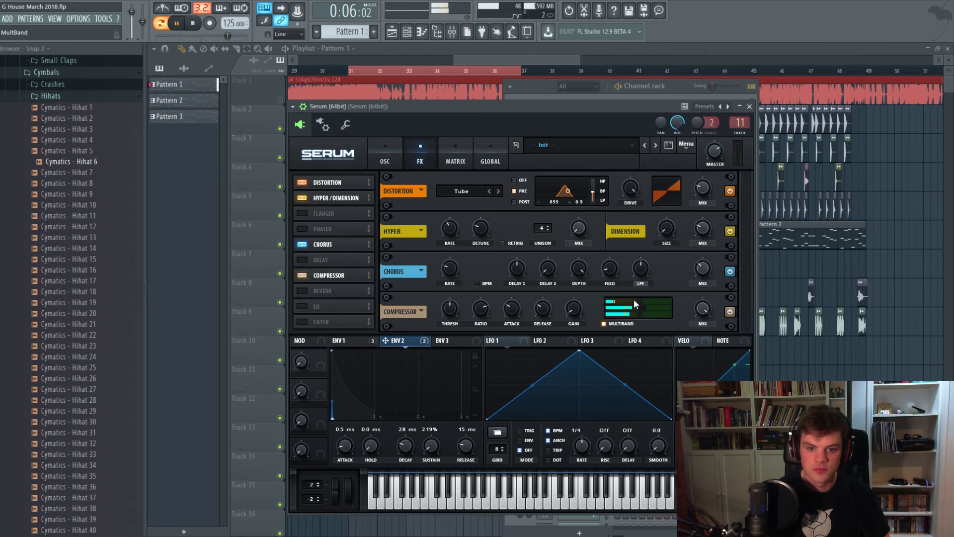
left_click_drag(634, 300, 621, 301)
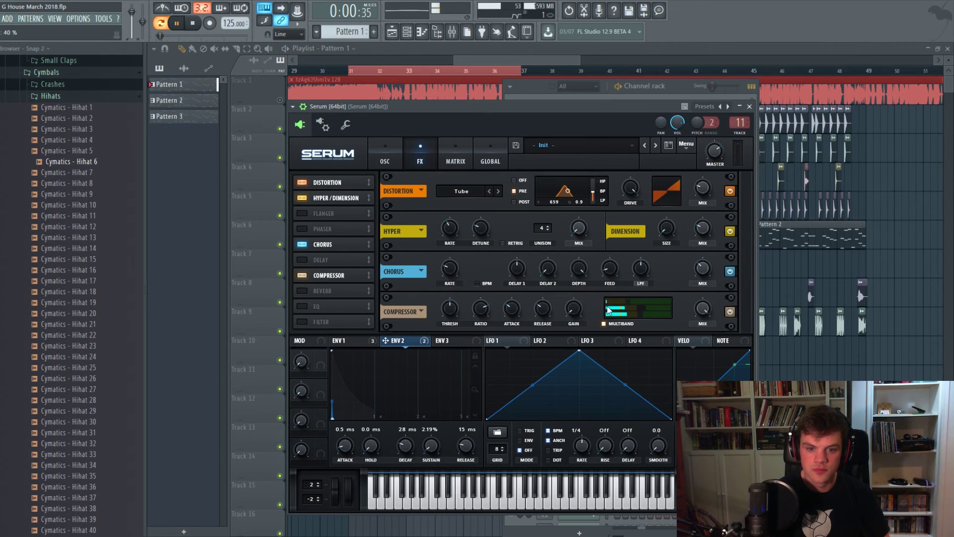
scroll(575, 310, "up", 5)
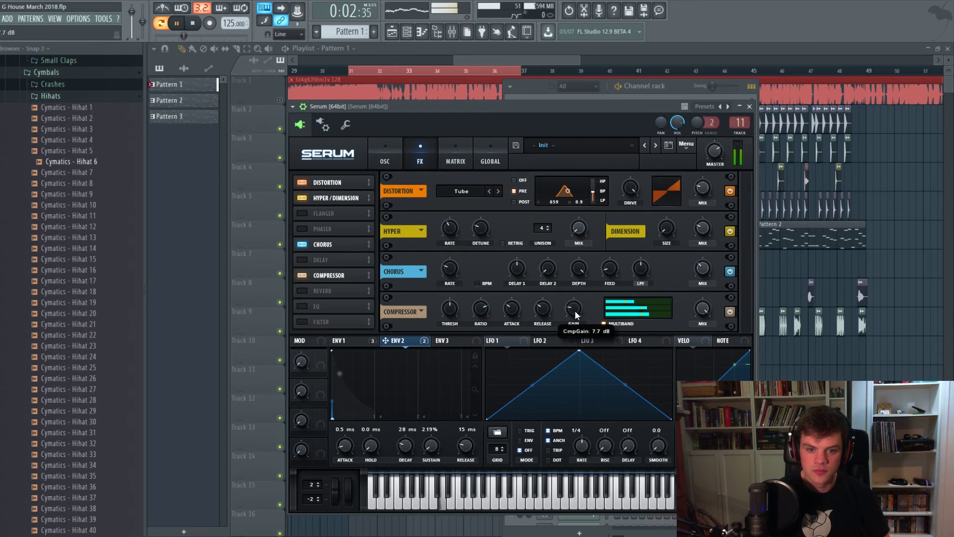
scroll(574, 308, "up", 1)
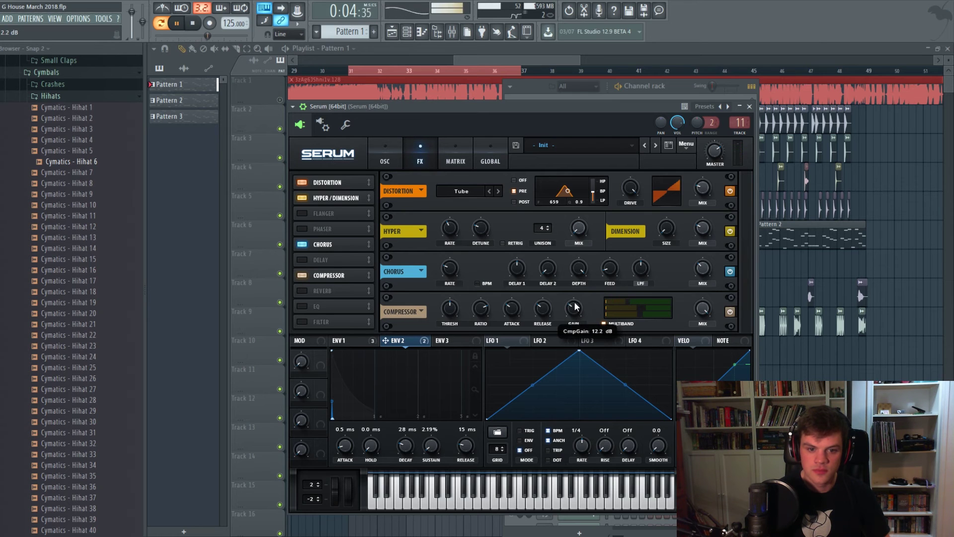
scroll(453, 313, "down", 3)
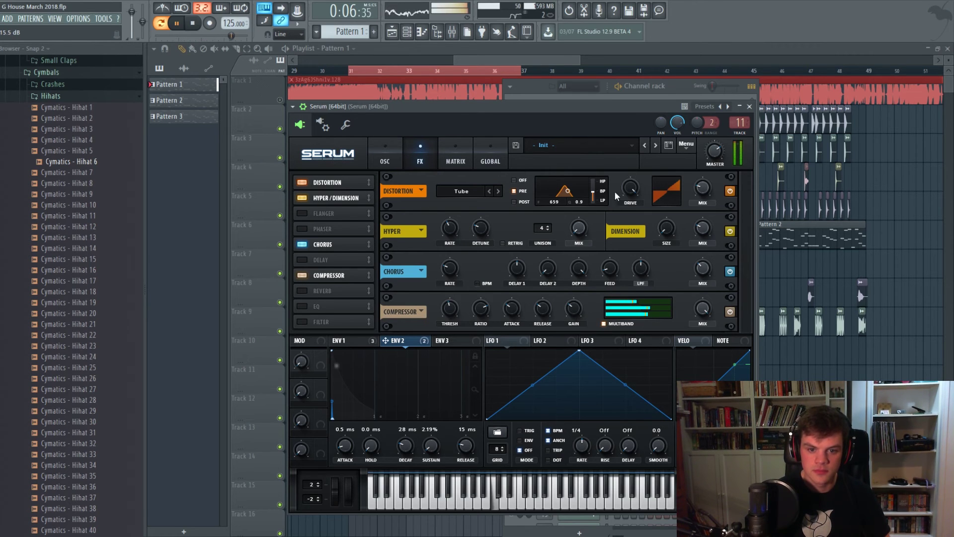
key("space")
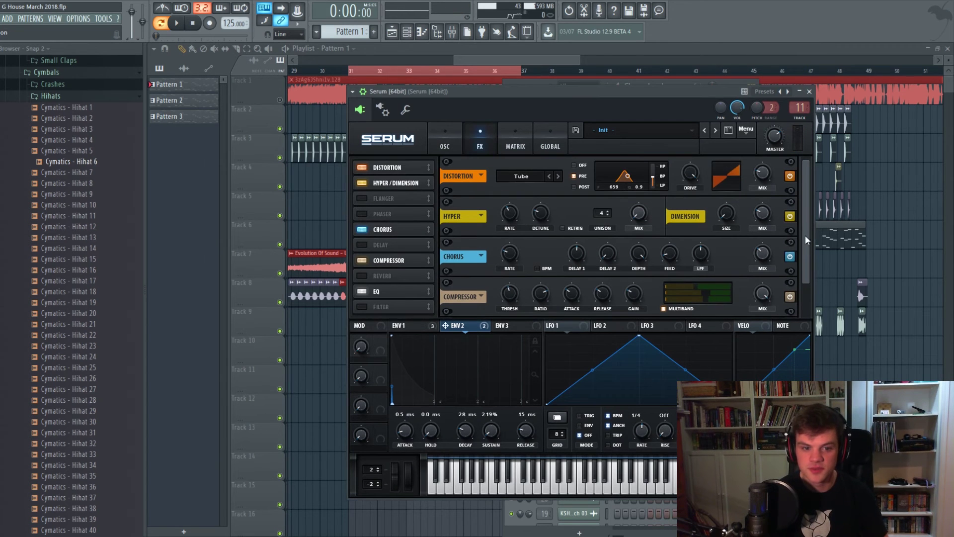
Enable Serum's EQ and switch its left band to a peak while listening
left_click_drag(805, 234, 804, 333)
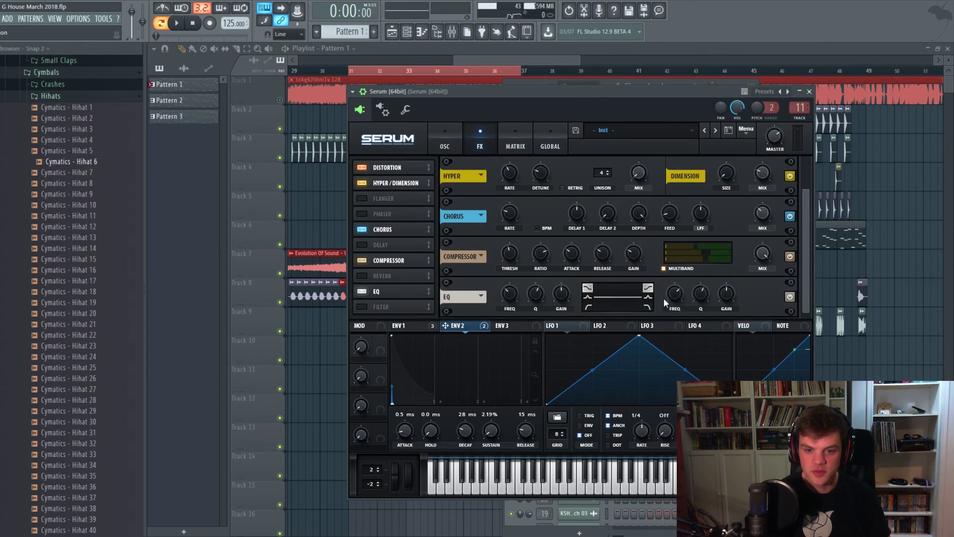
left_click(587, 297)
key("space")
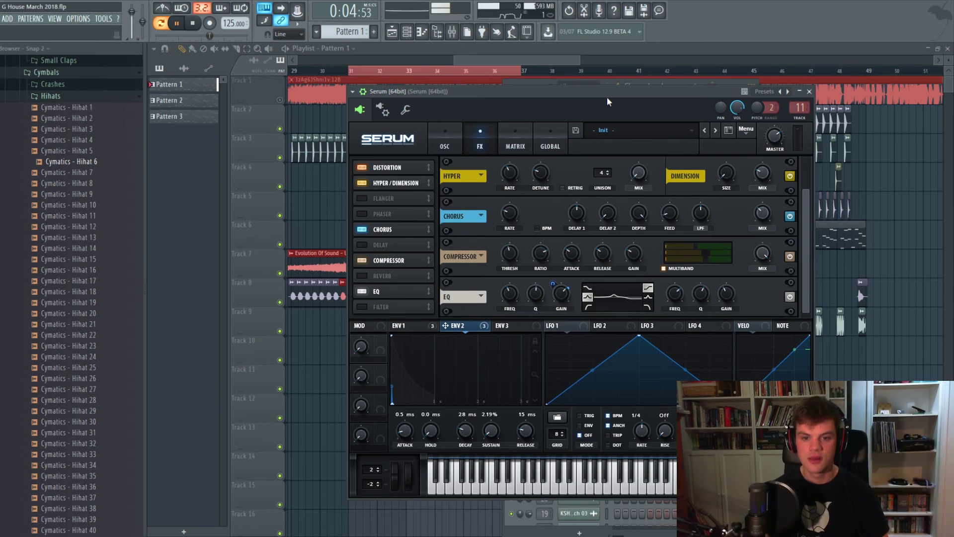
left_click_drag(607, 97, 652, 161)
key("space")
Check Serum's oscillator page and the Channel rack behind the Serum window
left_click_drag(719, 156, 675, 103)
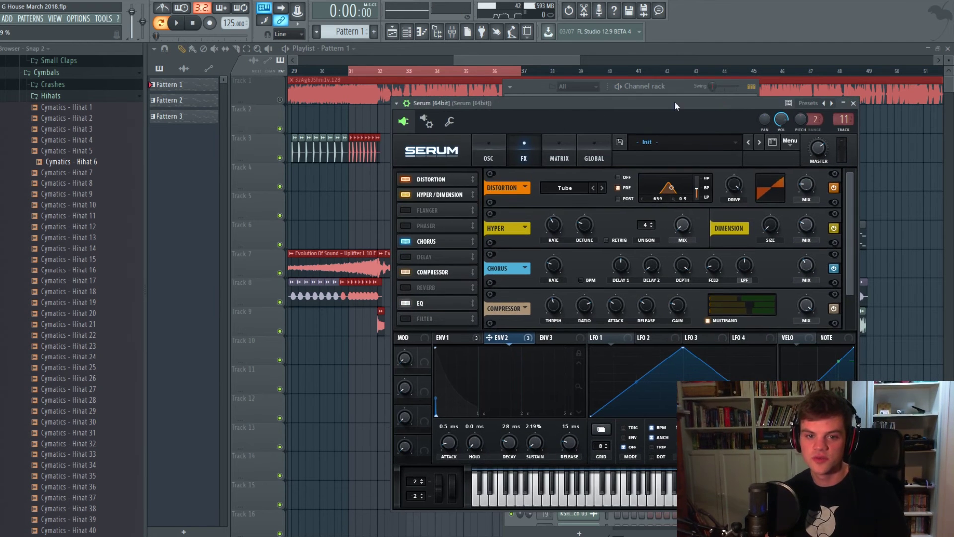
left_click(497, 149)
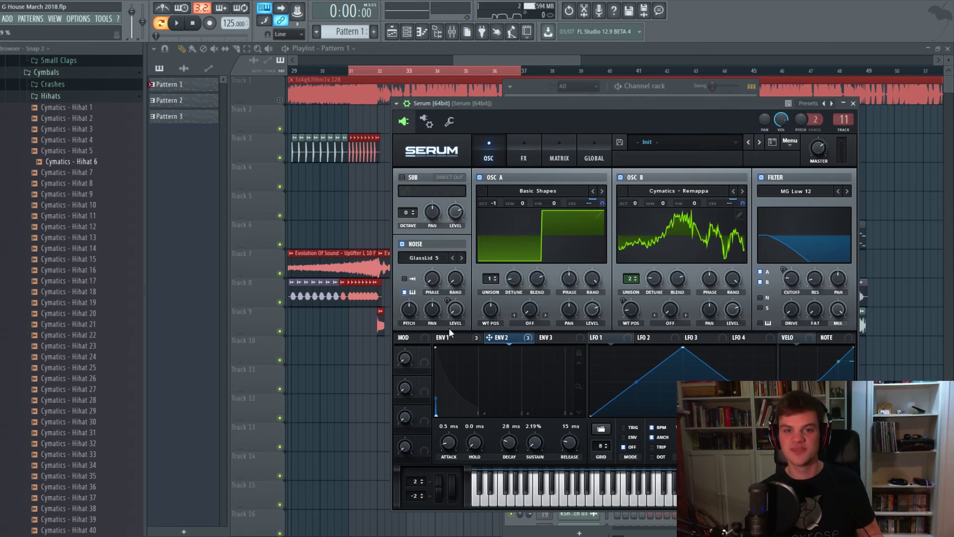
left_click(676, 90)
left_click(771, 103)
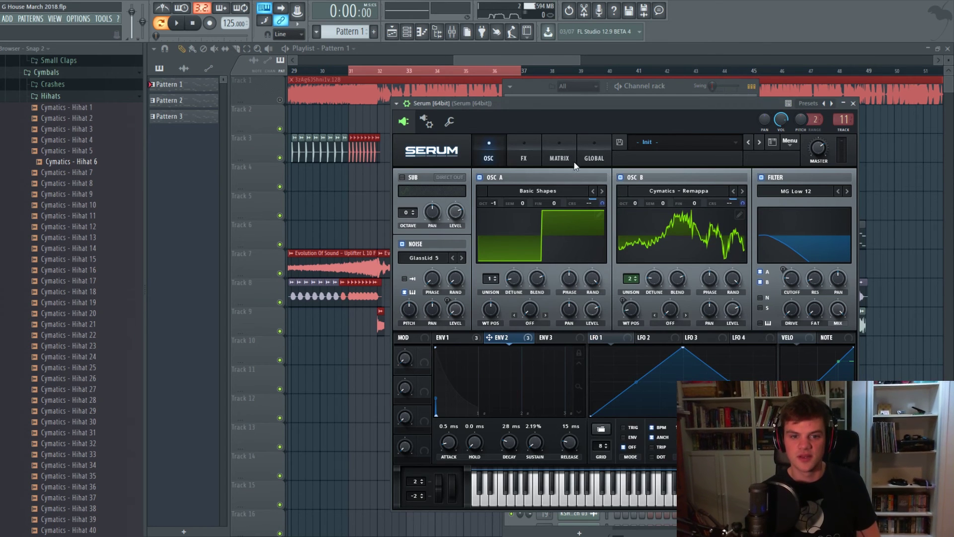
Raise the Chorus mix to about 61%, then bring the Channel rack forward
left_click(524, 151)
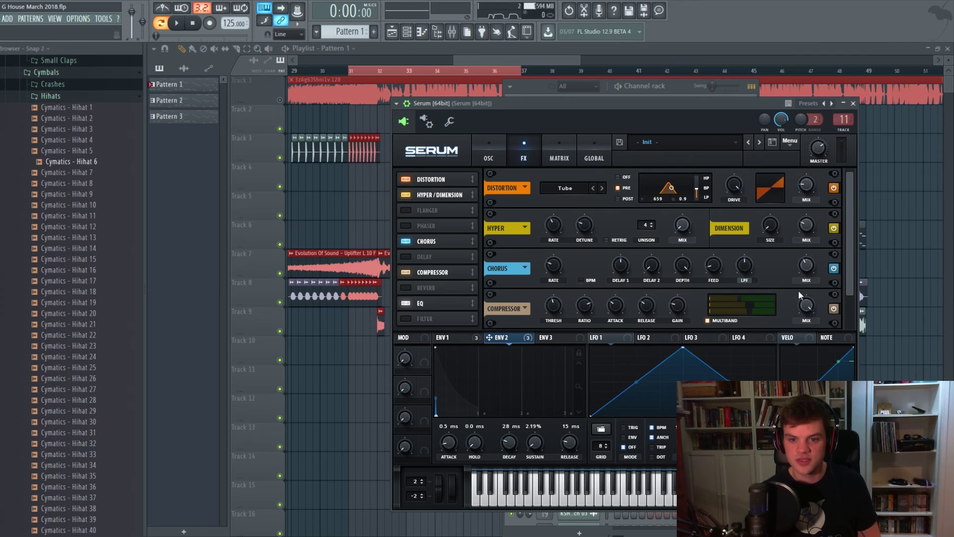
mouse_move(803, 268)
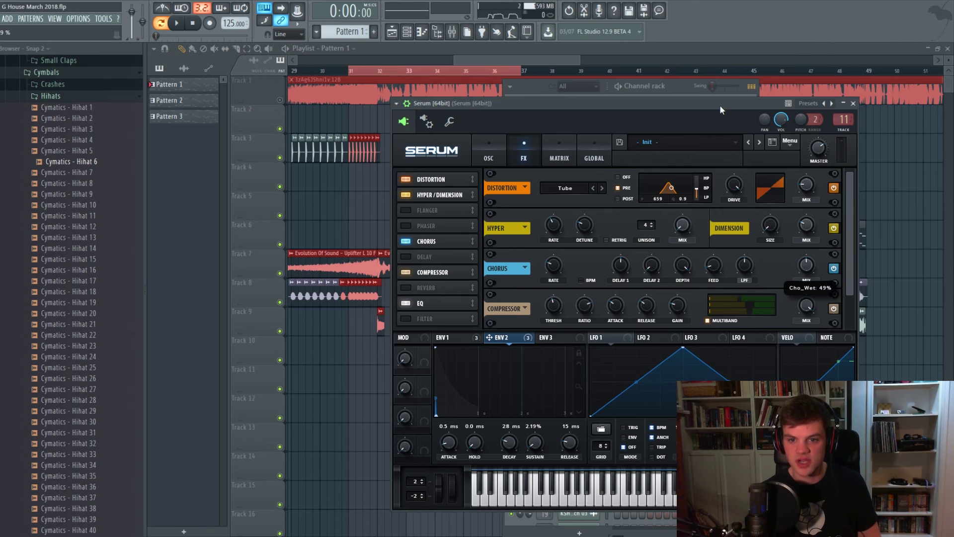
key("space")
left_click_drag(806, 271, 807, 249)
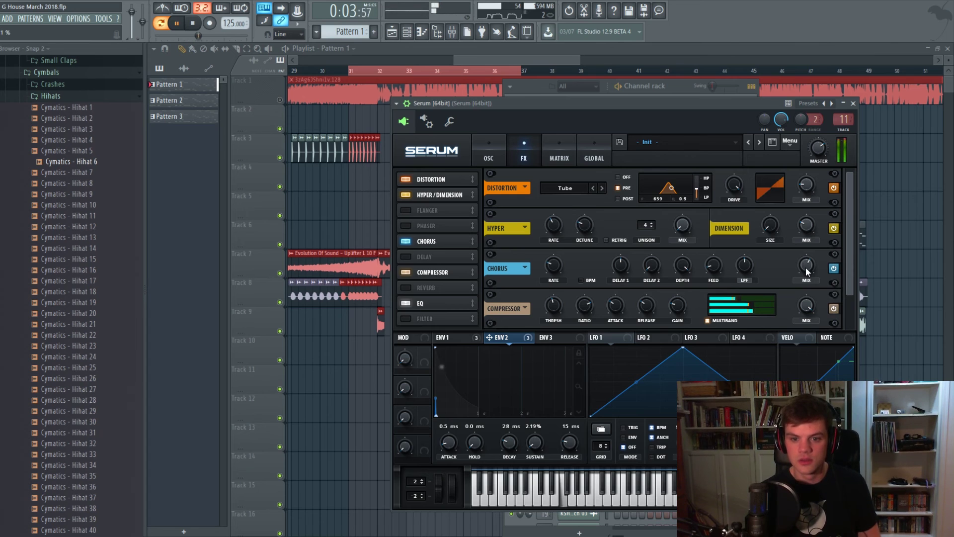
key("space")
left_click(679, 89)
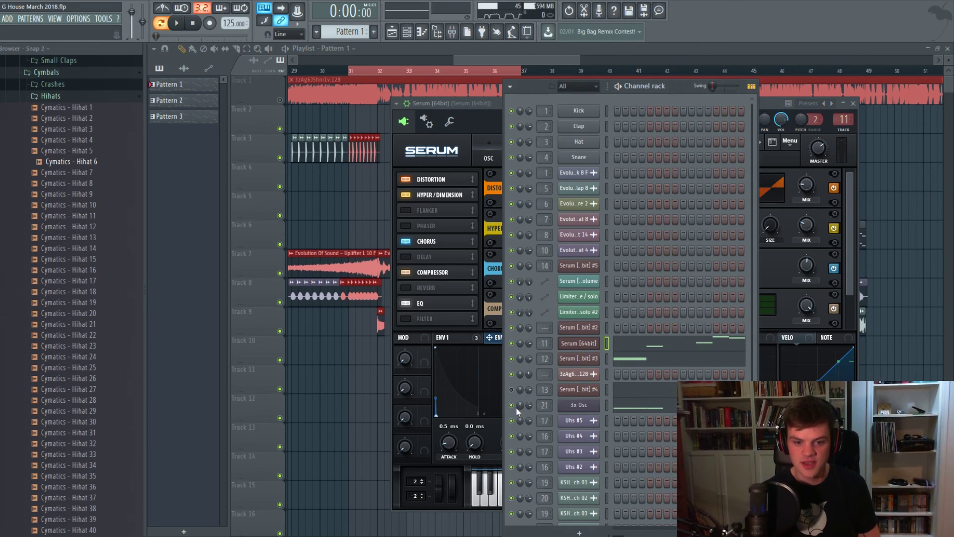
Bring the Playlist forward, set the song position at bar 31, and play the drop
left_click(562, 59)
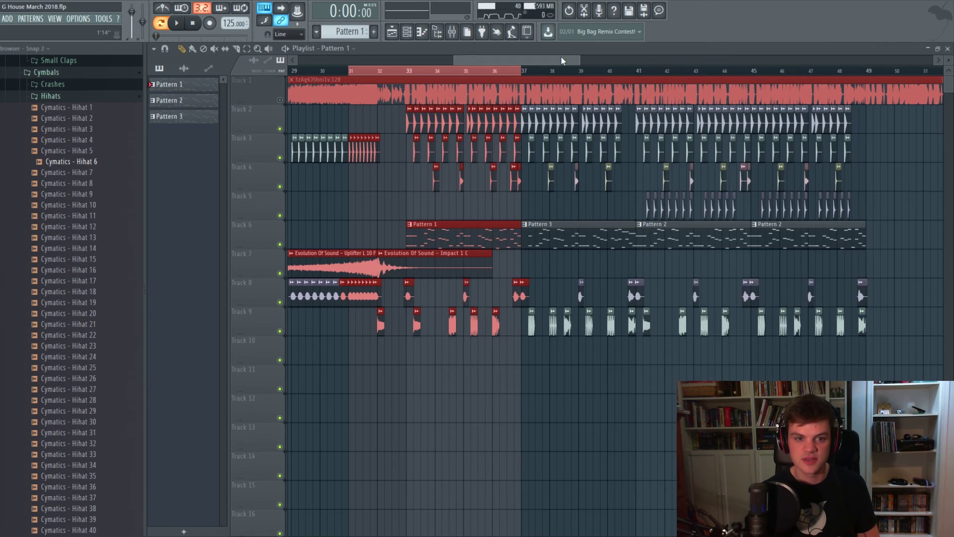
left_click(349, 71)
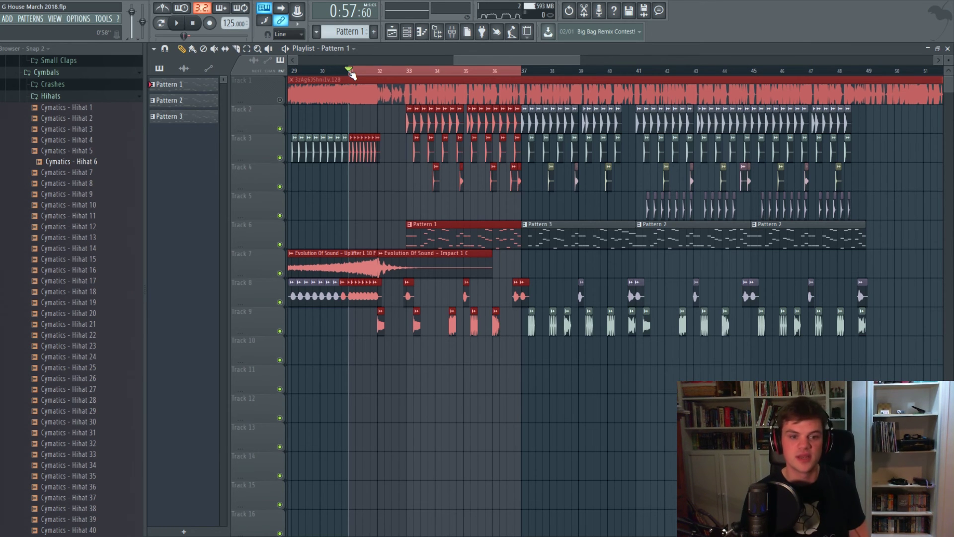
key("space")
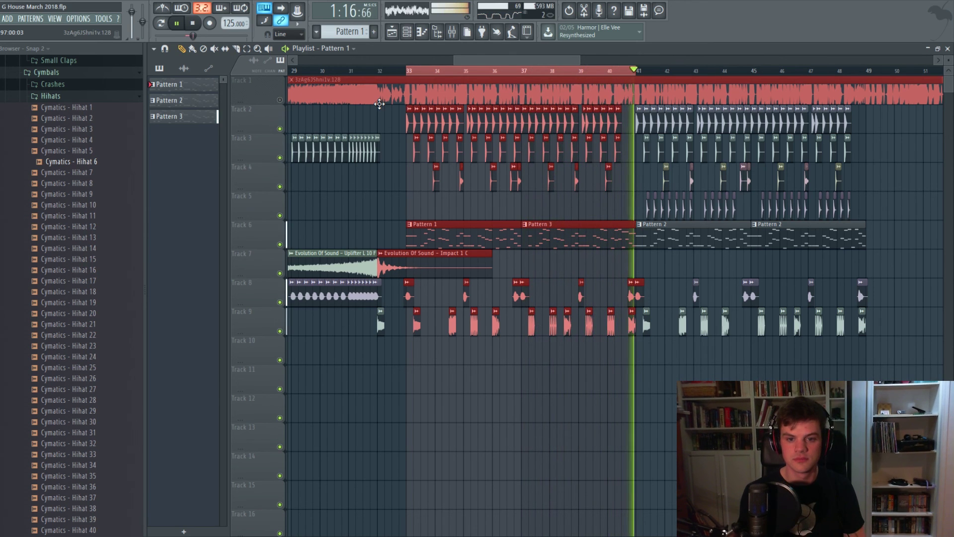
Stop playback of the drop in the Playlist
key("space")
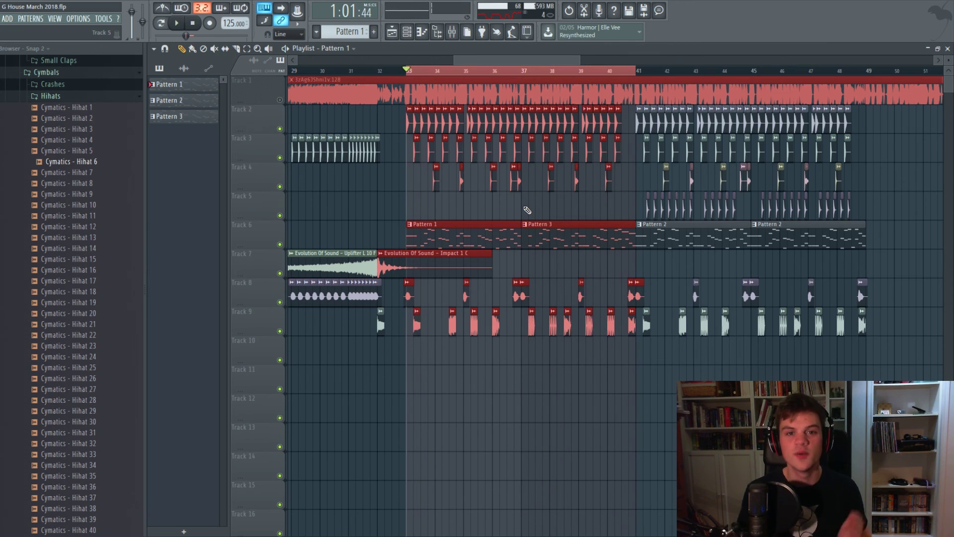